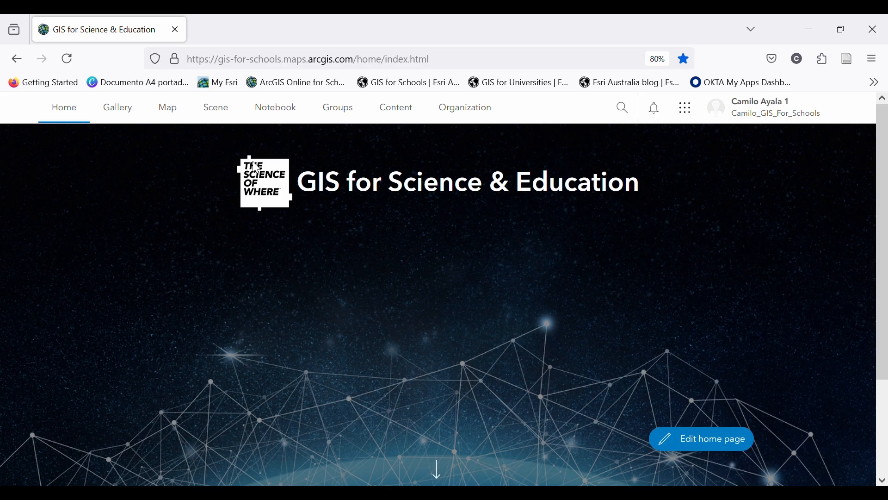
# Start a new map of Australia and open it in the current Map Viewer instead of the classic one.
pyautogui.click(174, 120)
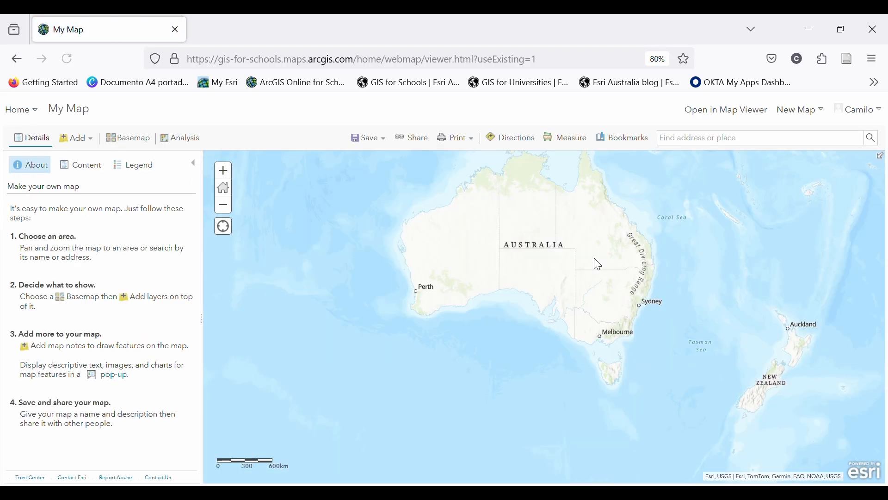
pyautogui.moveTo(559, 253); pyautogui.dragTo(555, 286)
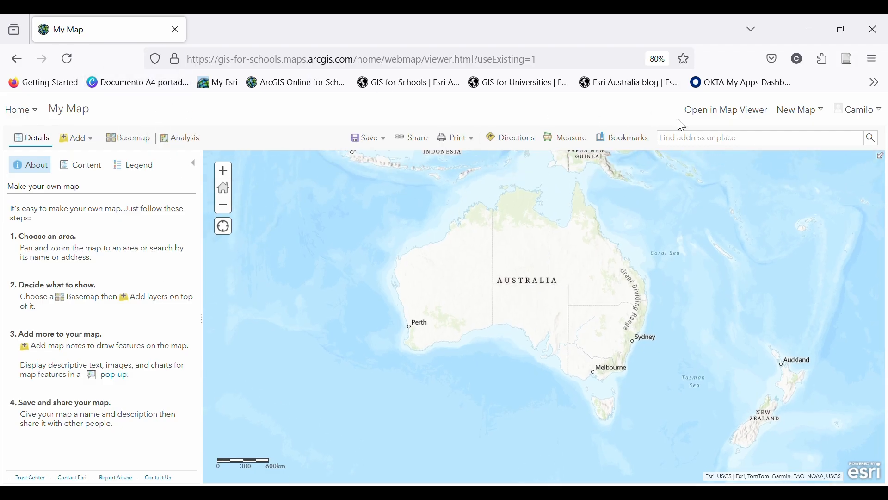
pyautogui.click(88, 165)
pyautogui.click(35, 169)
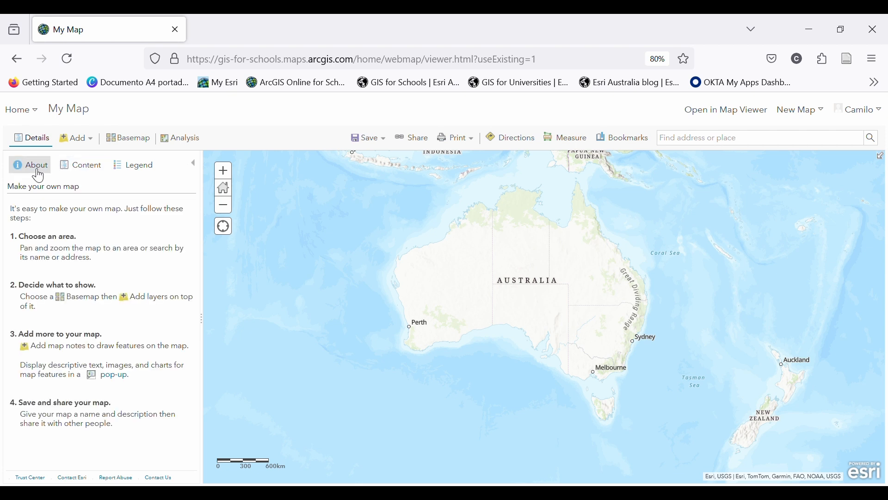
pyautogui.click(733, 120)
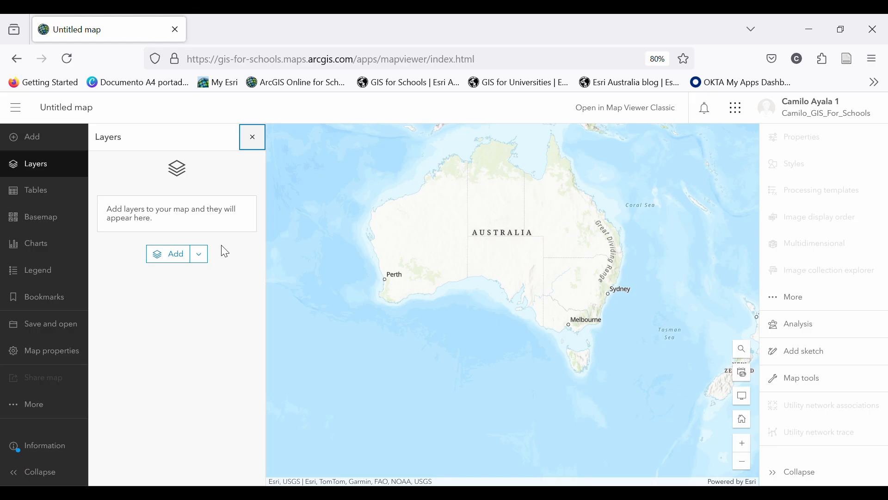
# Search ArcGIS Online layers for "public hospitals" and add the Australian Public Hospitals feature layer to the map.
pyautogui.click(203, 255)
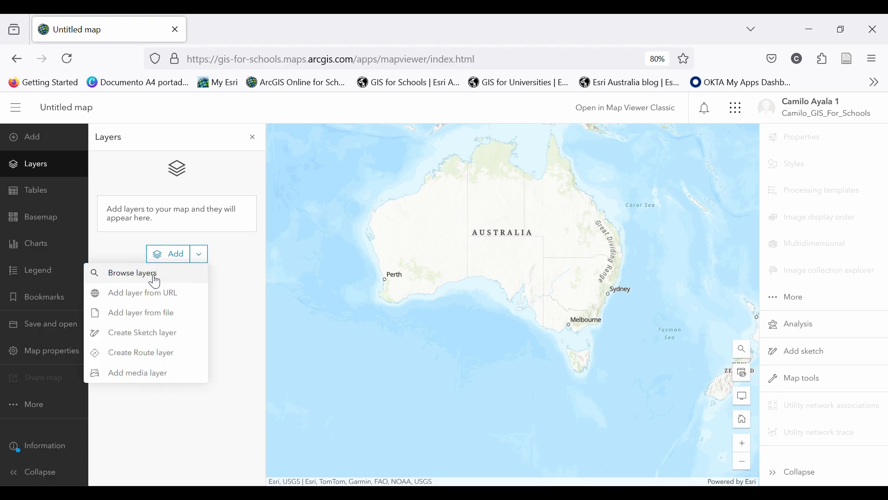
pyautogui.click(128, 278)
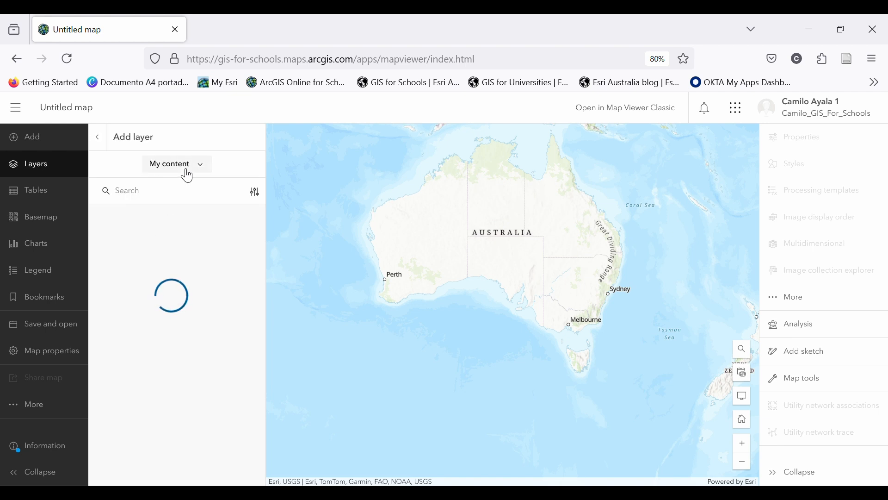
pyautogui.click(186, 170)
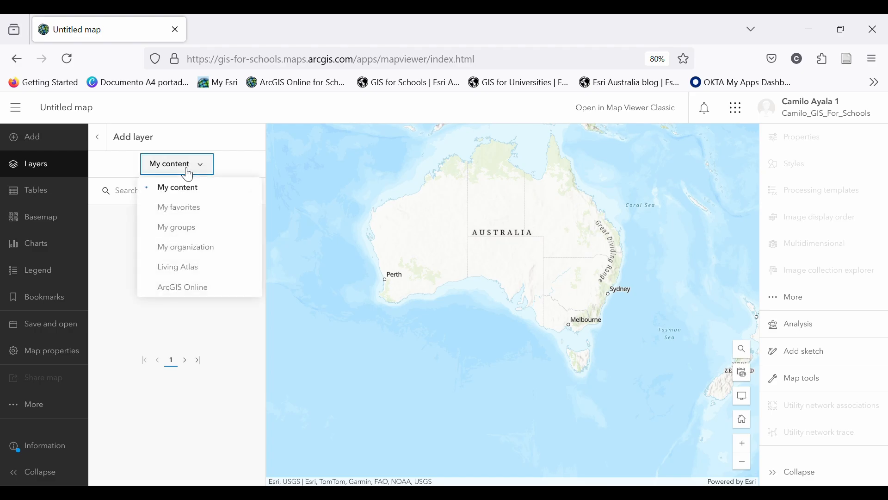
pyautogui.click(199, 292)
pyautogui.click(159, 200)
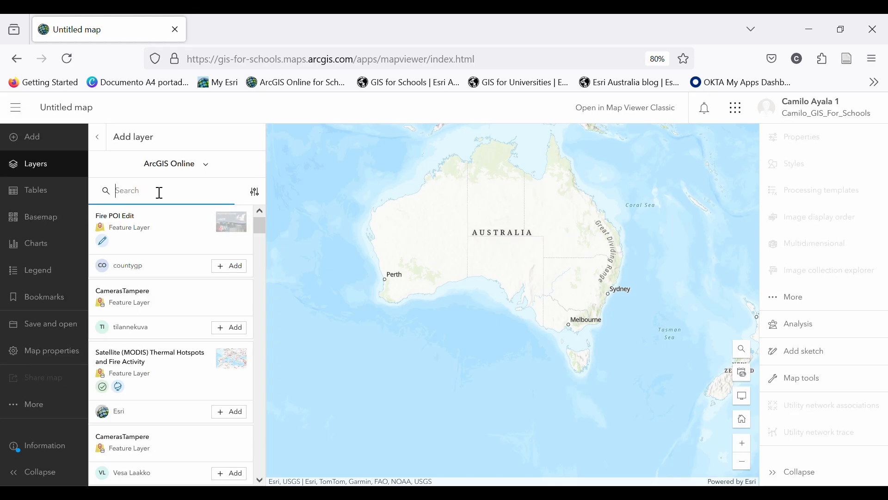
pyautogui.write('pu')
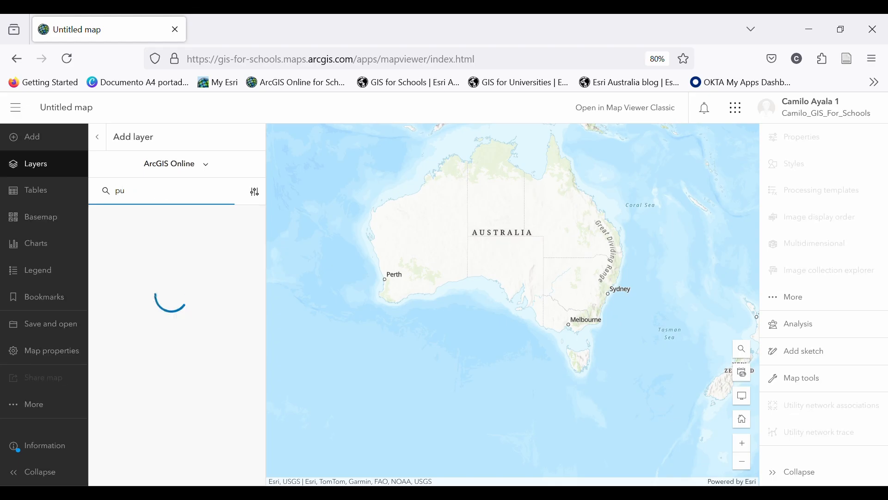
pyautogui.write('blic hos')
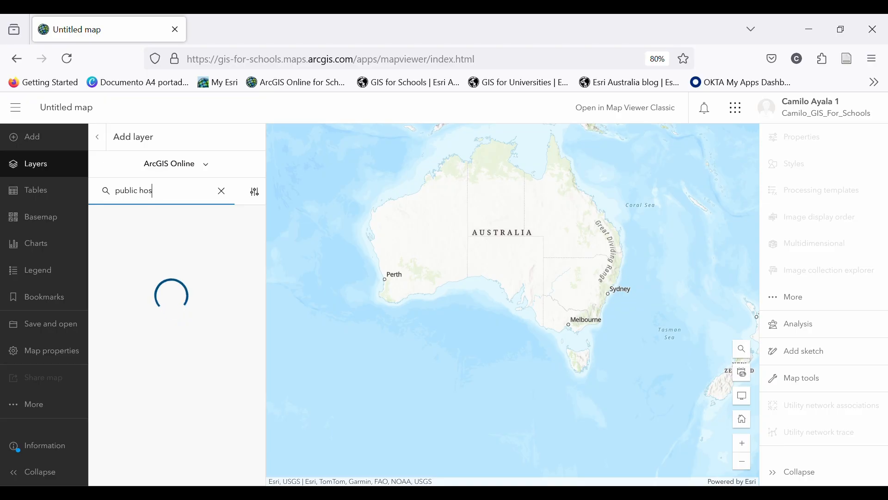
pyautogui.write('pitals')
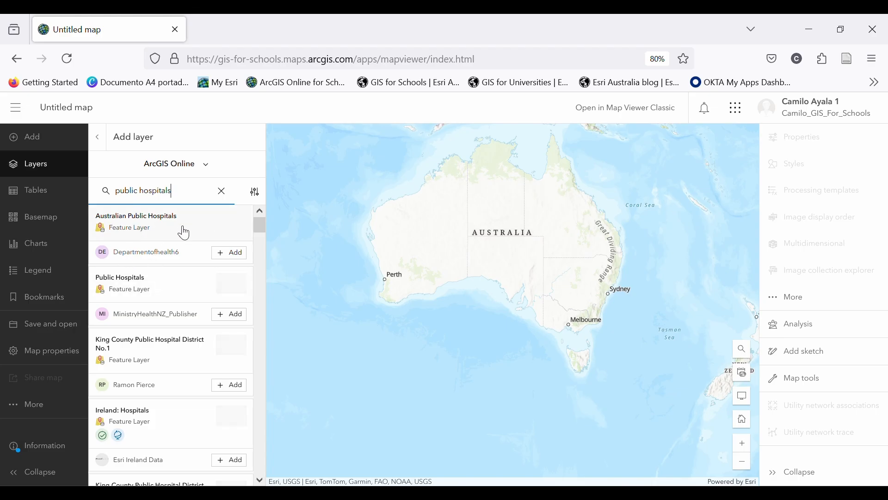
pyautogui.click(230, 253)
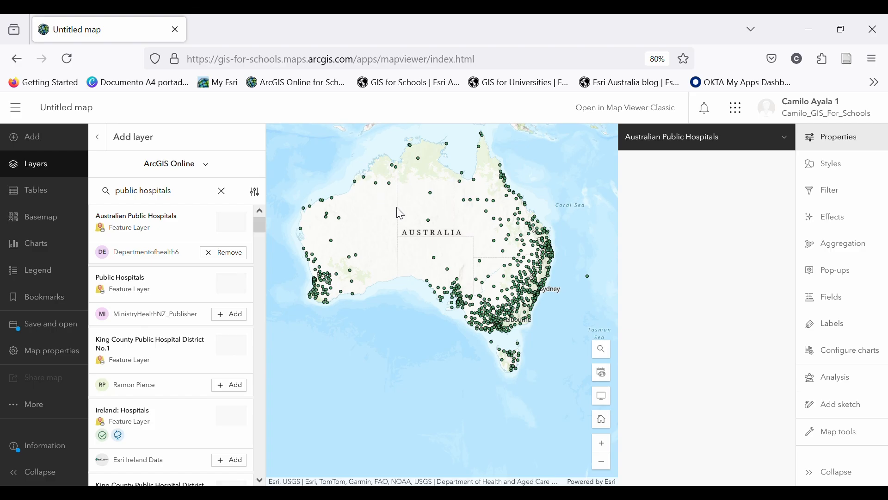
# Examine the distribution of public hospitals across Australia and the hospital points around South Bank in Brisbane.
pyautogui.scroll(2, 548, 264)
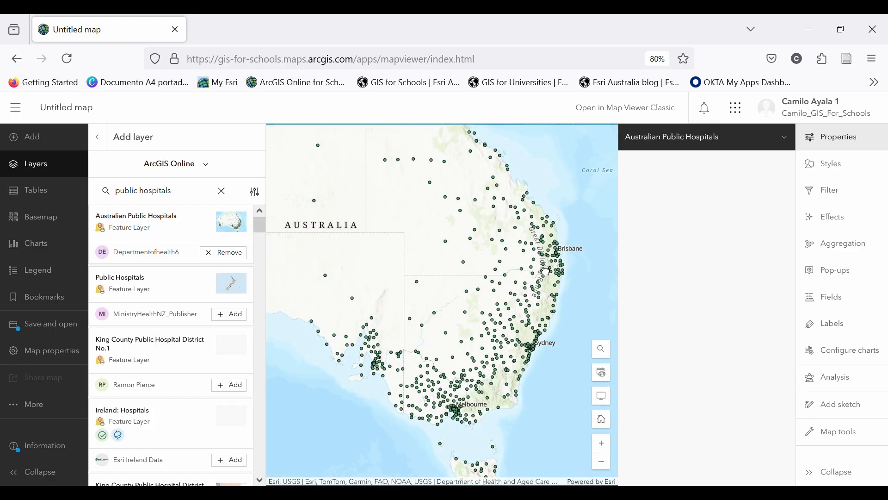
pyautogui.scroll(2, 548, 272)
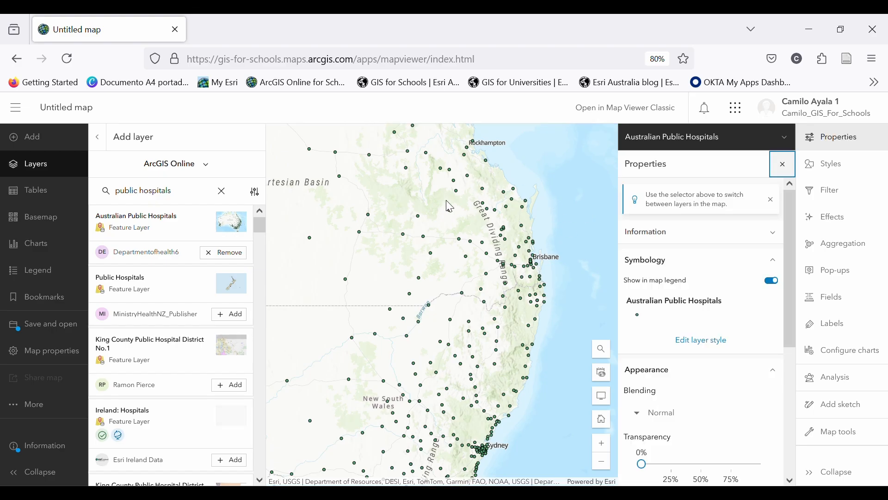
pyautogui.scroll(-1, 453, 280)
pyautogui.moveTo(451, 280); pyautogui.dragTo(519, 294)
pyautogui.scroll(-1, 471, 286)
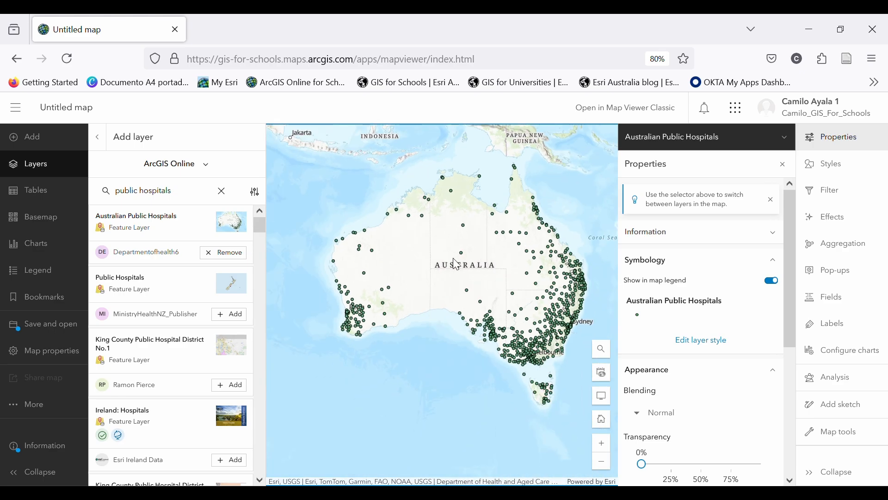
pyautogui.moveTo(538, 293); pyautogui.dragTo(506, 308)
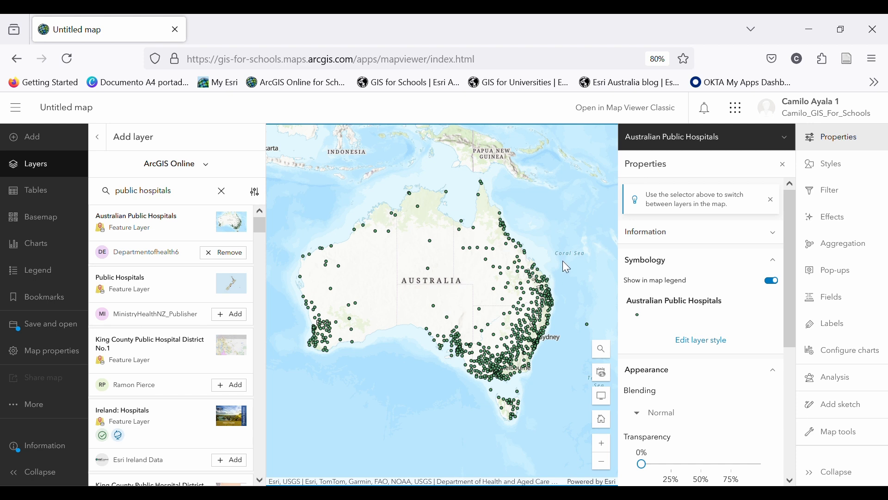
pyautogui.scroll(4, 560, 283)
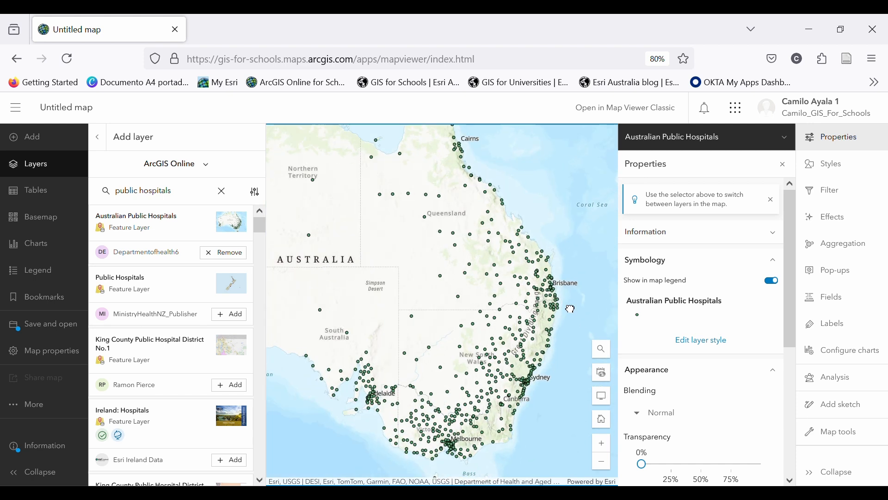
pyautogui.scroll(5, 532, 280)
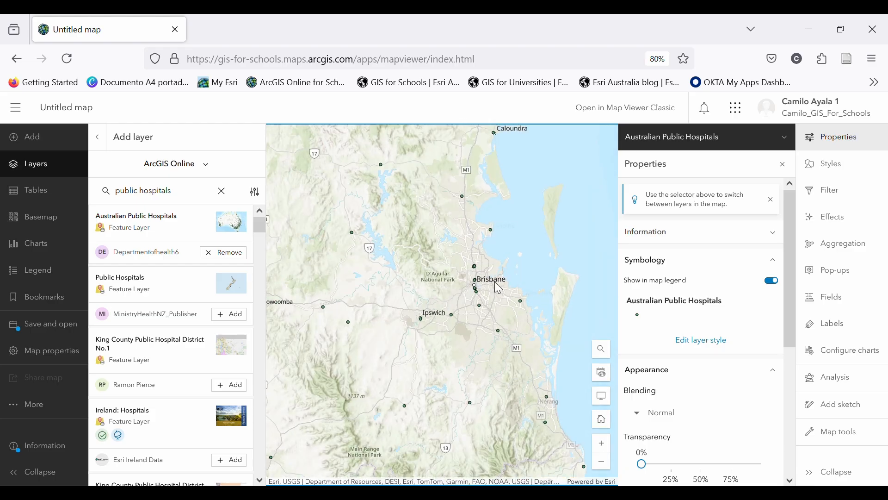
pyautogui.scroll(3, 488, 289)
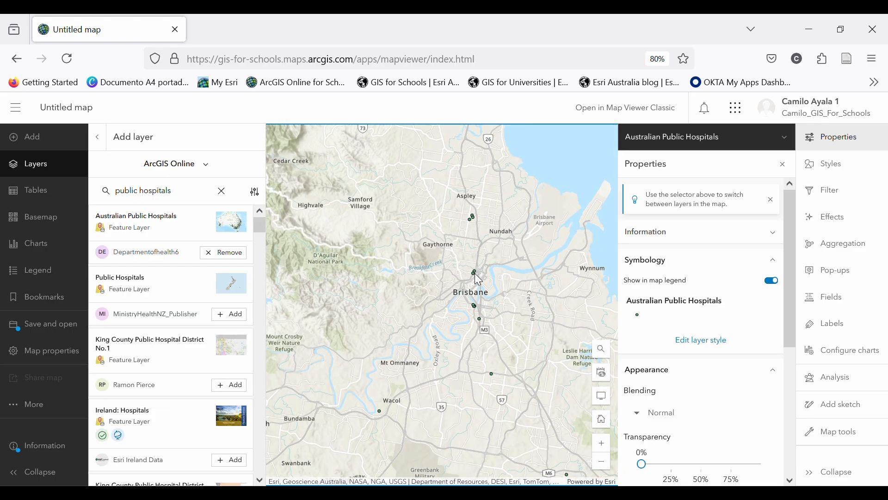
pyautogui.scroll(2, 489, 337)
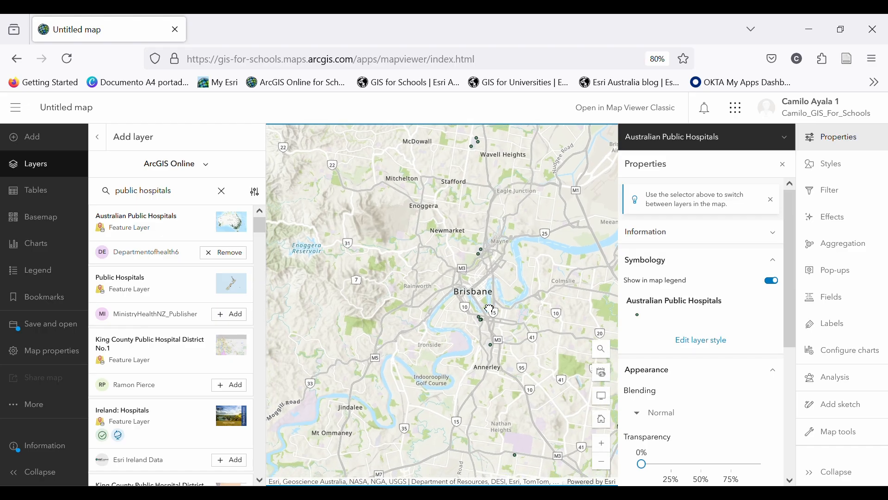
pyautogui.scroll(3, 489, 337)
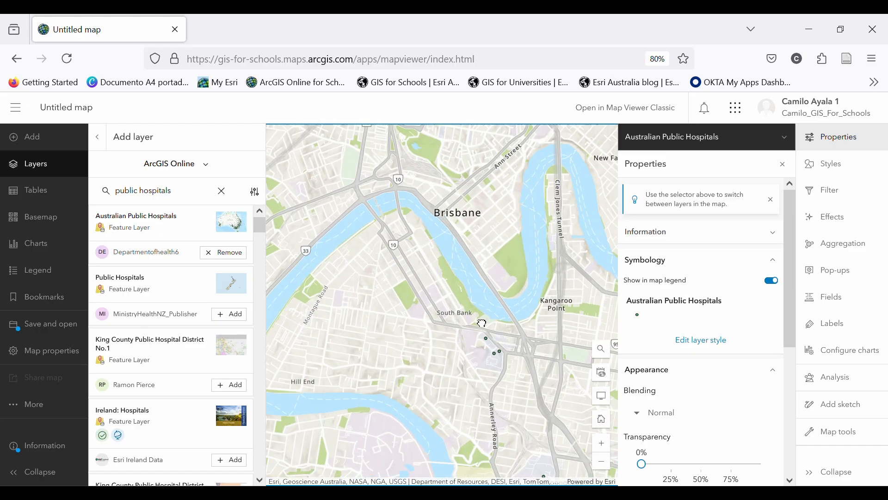
pyautogui.moveTo(488, 327); pyautogui.dragTo(472, 294)
pyautogui.scroll(2, 501, 302)
pyautogui.moveTo(509, 334); pyautogui.dragTo(481, 294)
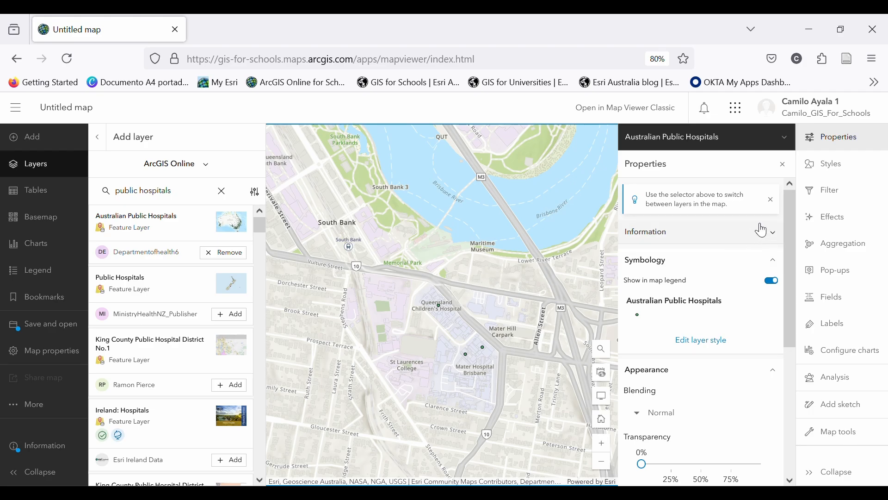
# Add a filter condition to the Australian Public Hospitals layer based on the suburb field.
pyautogui.click(105, 147)
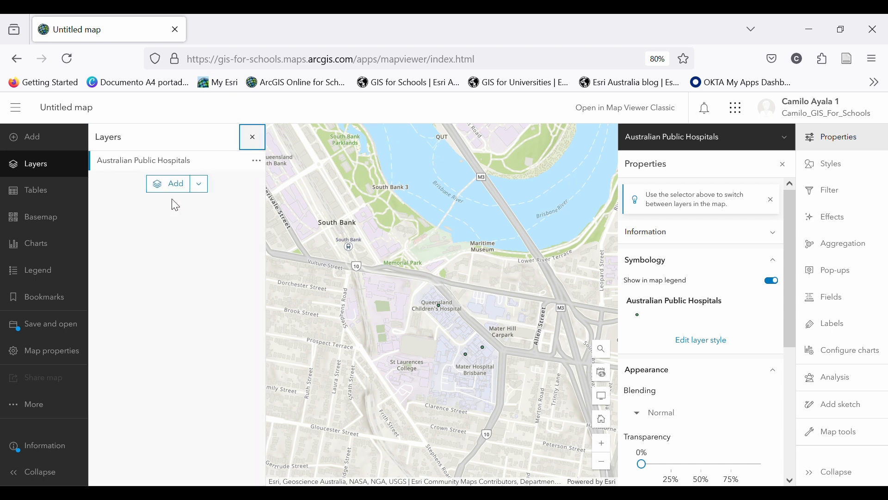
pyautogui.click(169, 166)
pyautogui.click(169, 166)
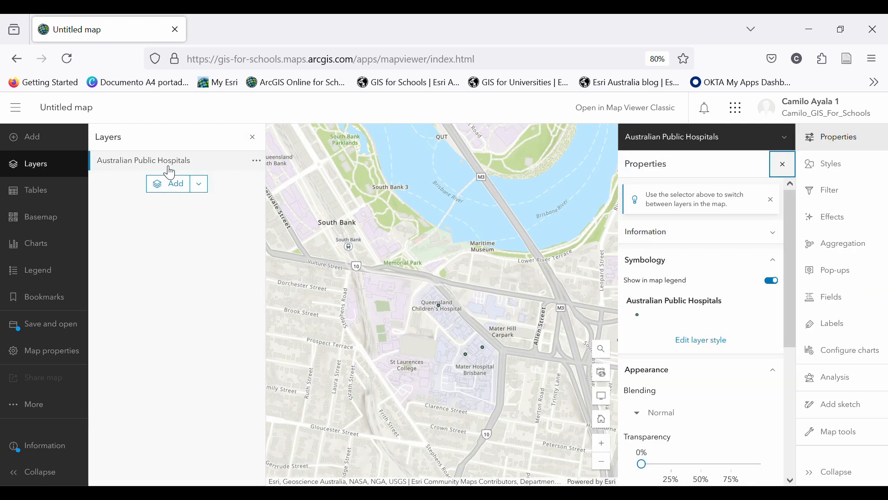
pyautogui.click(834, 203)
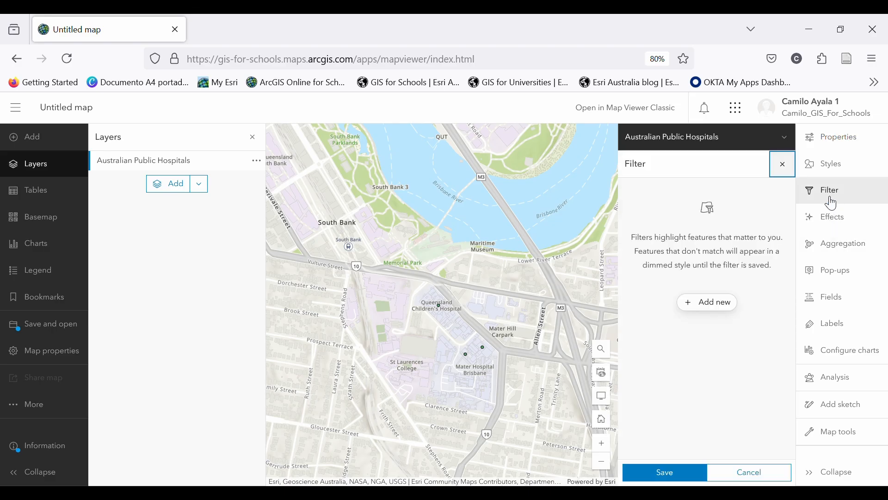
pyautogui.click(704, 307)
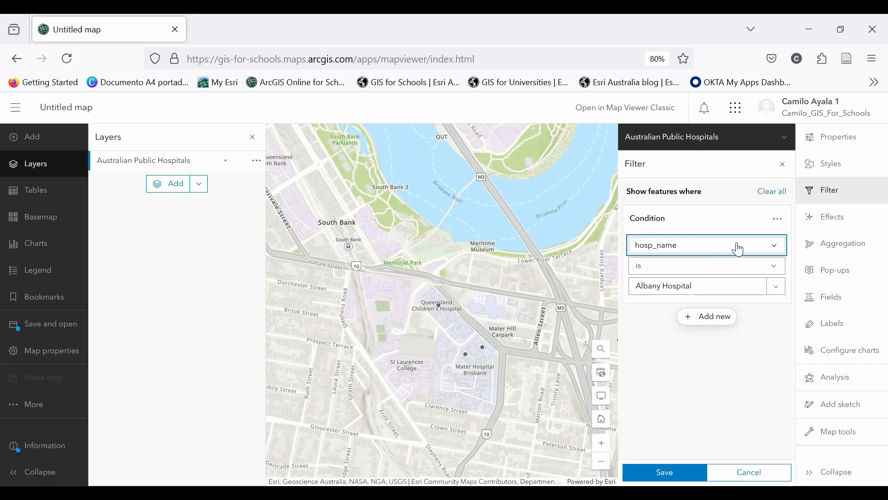
pyautogui.click(776, 245)
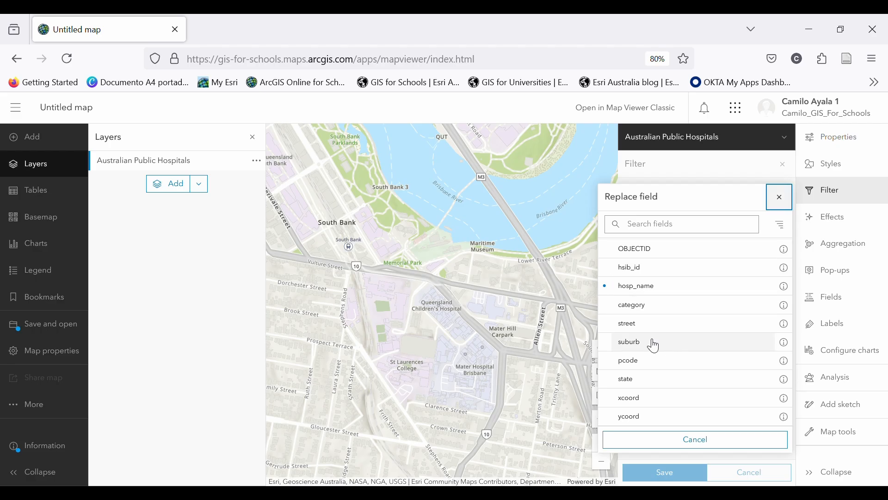
pyautogui.click(654, 345)
pyautogui.click(768, 293)
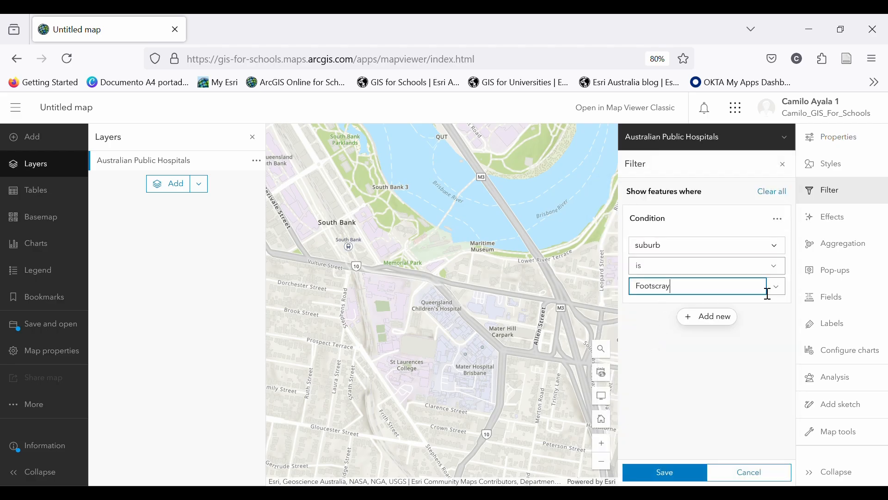
pyautogui.press('BackSpace')
pyautogui.press('BackSpace')
pyautogui.press('BackSpace')
pyautogui.press('BackSpace')
pyautogui.press('BackSpace')
pyautogui.press('BackSpace')
pyautogui.press('BackSpace')
pyautogui.press('BackSpace')
pyautogui.press('BackSpace')
pyautogui.write('otscray')
# Find South Brisbane among the suburb values, use it as the filter condition's value and save the filter.
pyautogui.click(778, 288)
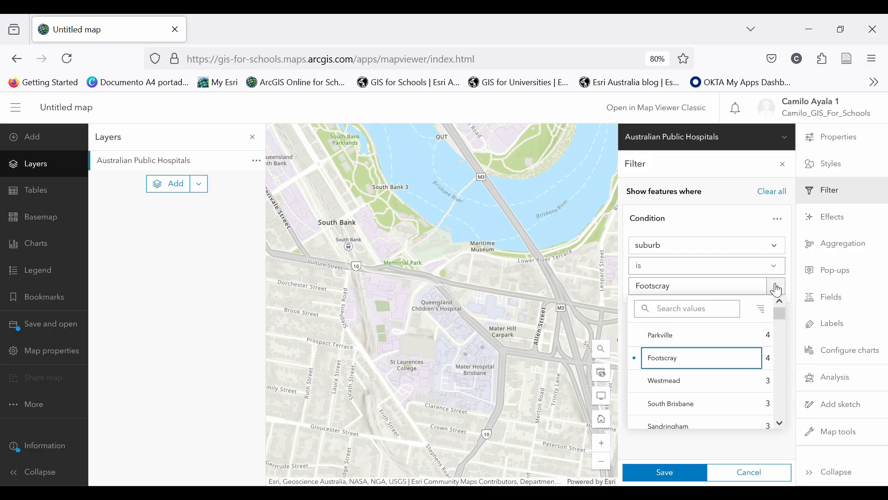
pyautogui.click(721, 314)
pyautogui.write('sou')
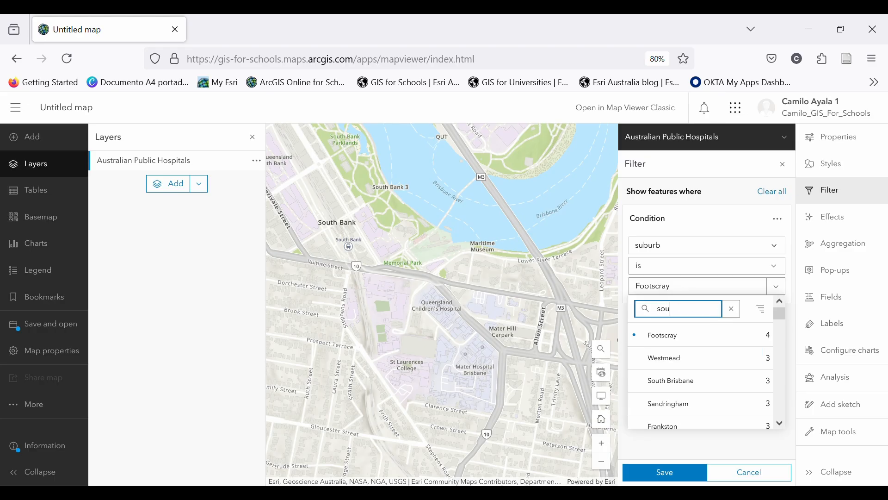
pyautogui.write('th')
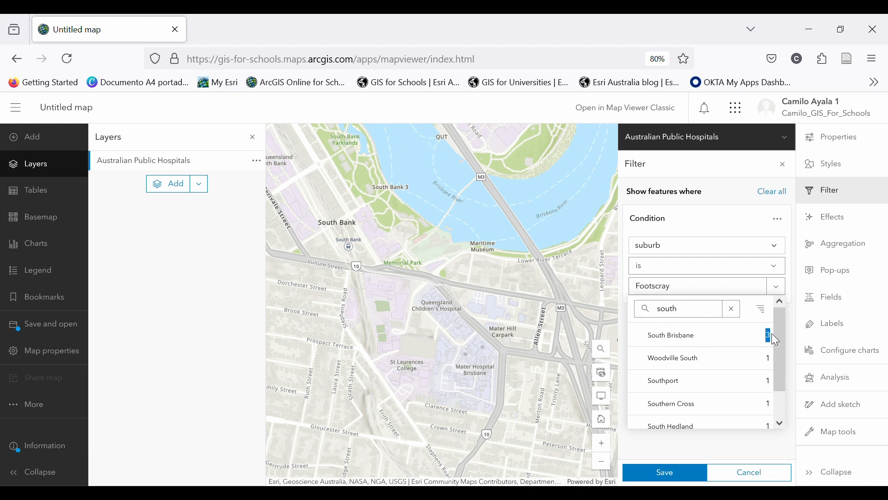
pyautogui.click(713, 342)
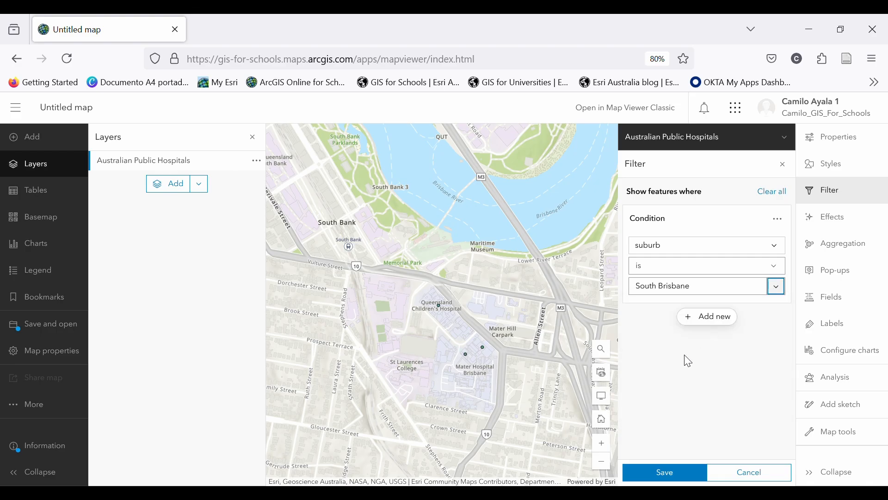
pyautogui.click(680, 462)
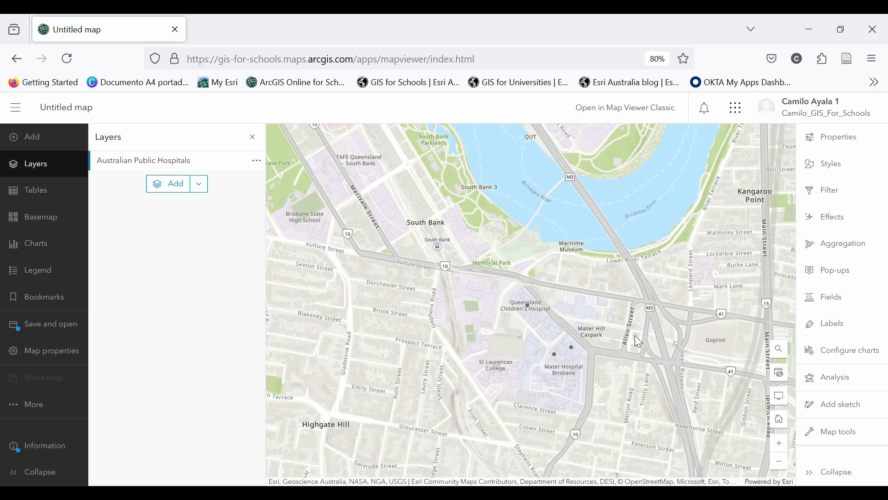
pyautogui.scroll(-6, 638, 342)
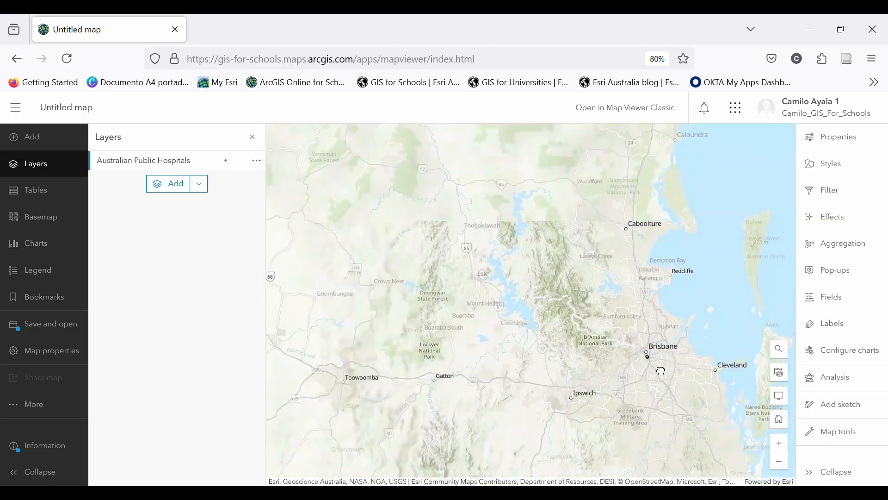
pyautogui.scroll(-5, 661, 370)
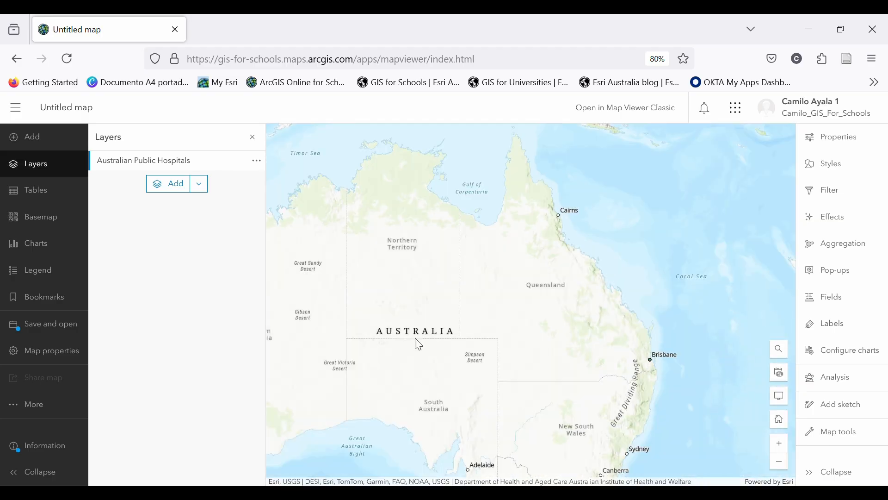
# Style the Australian Public Hospitals layer by the hosp_name field so the South Brisbane hospitals are distinguished by name.
pyautogui.scroll(4, 480, 363)
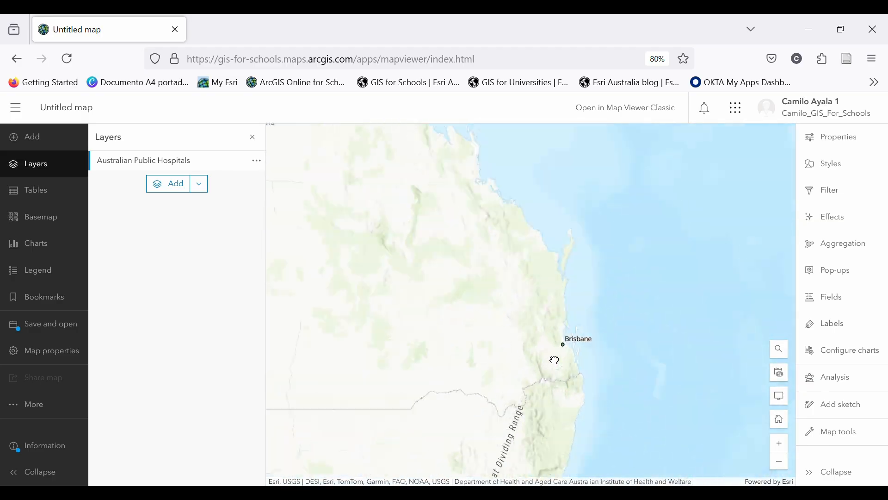
pyautogui.scroll(5, 558, 362)
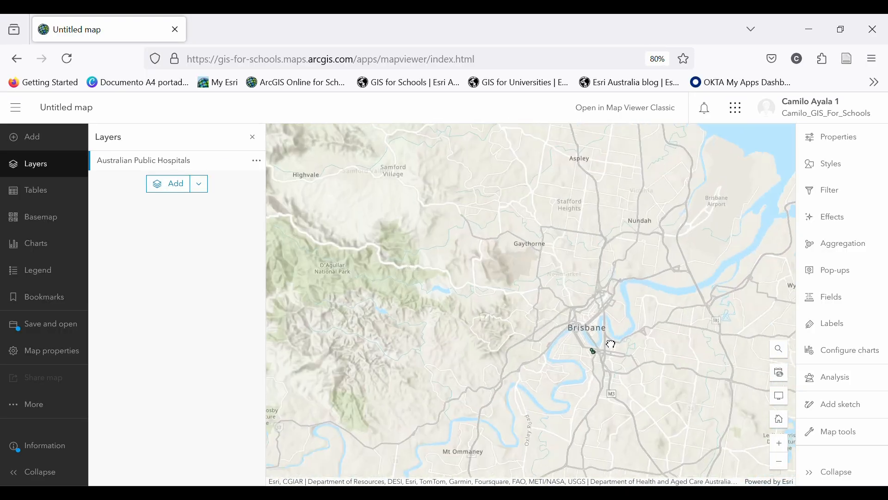
pyautogui.scroll(5, 615, 344)
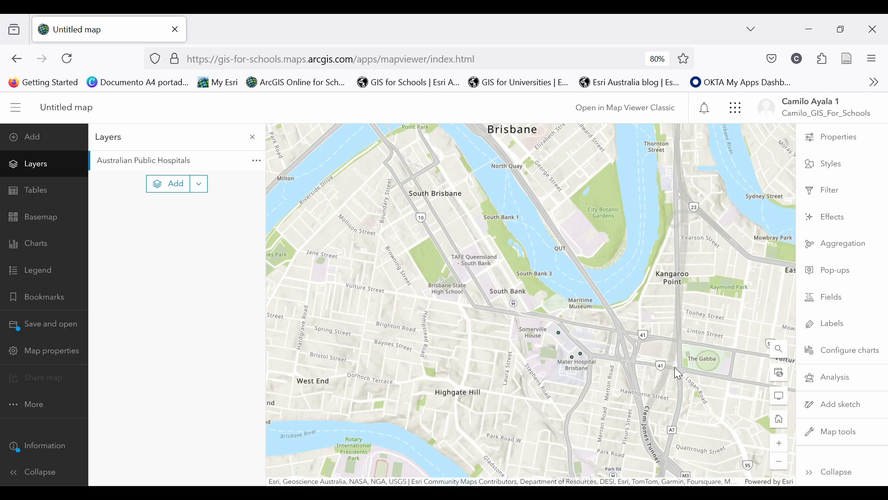
pyautogui.click(159, 166)
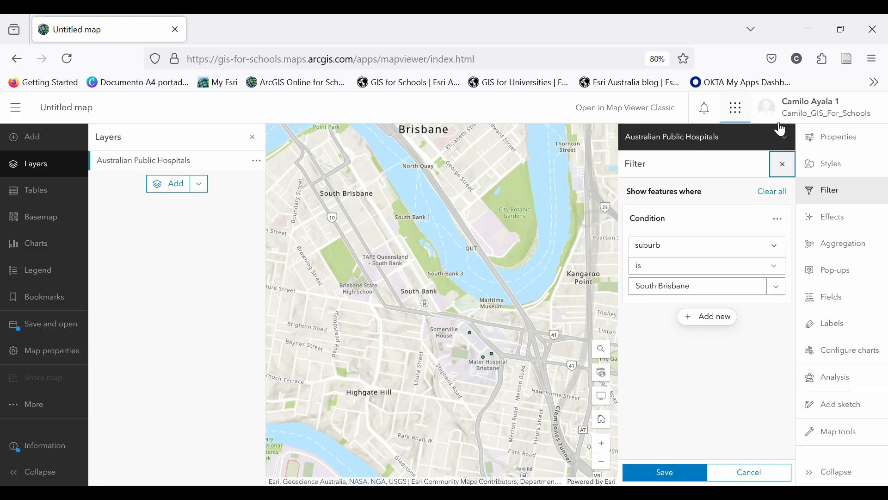
pyautogui.click(849, 169)
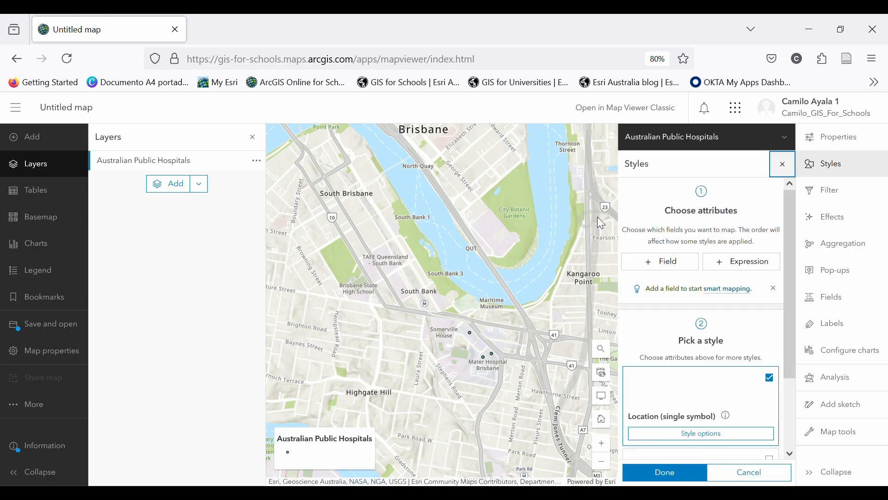
pyautogui.click(658, 268)
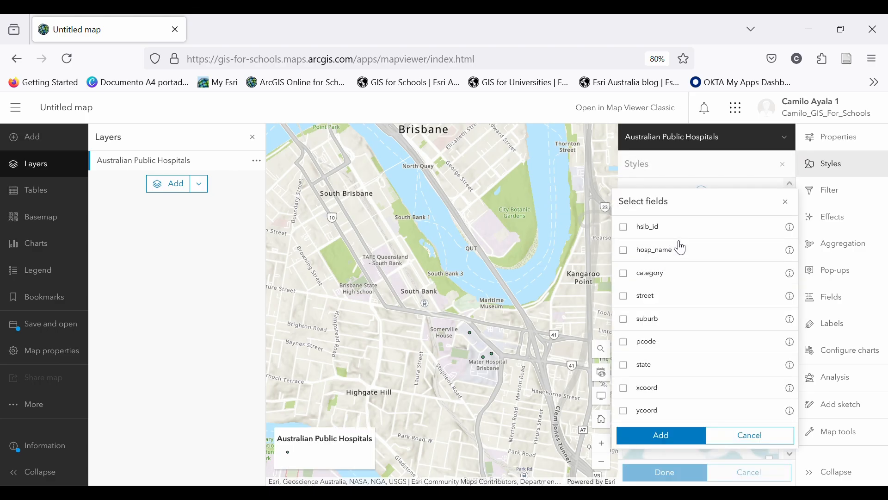
pyautogui.click(659, 253)
pyautogui.click(661, 254)
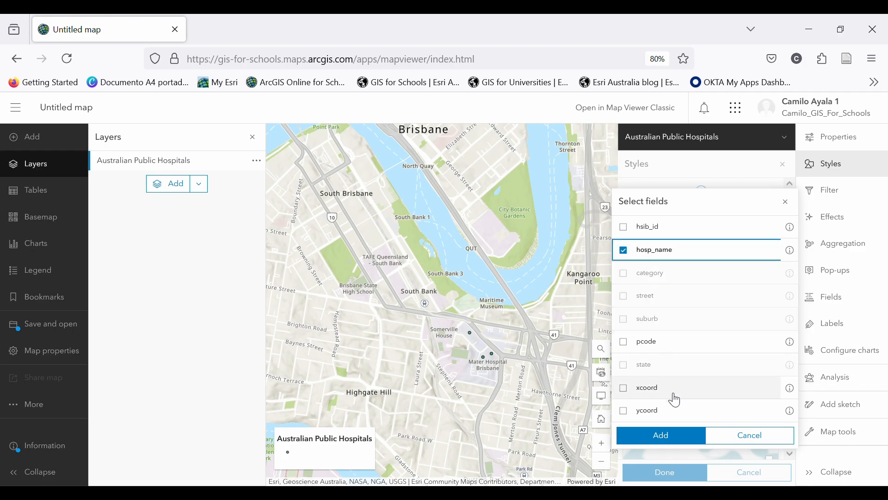
pyautogui.click(665, 437)
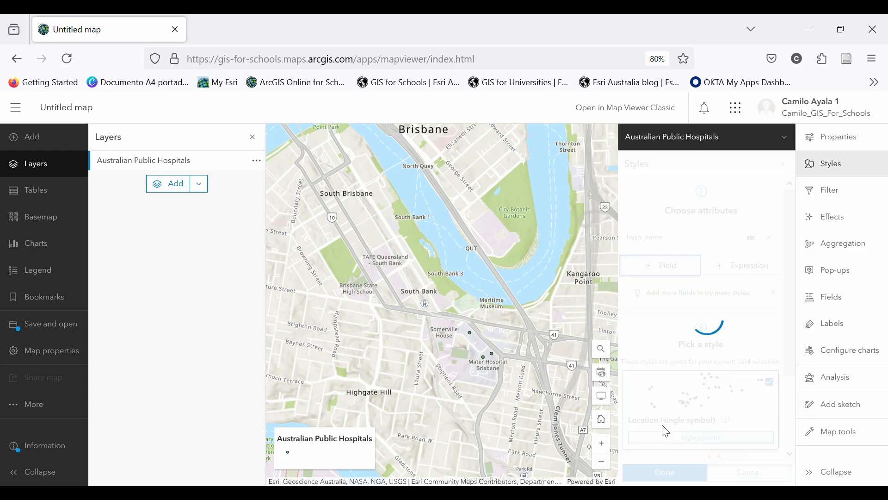
pyautogui.moveTo(296, 423); pyautogui.dragTo(358, 433)
pyautogui.moveTo(305, 447); pyautogui.dragTo(398, 454)
pyautogui.click(643, 474)
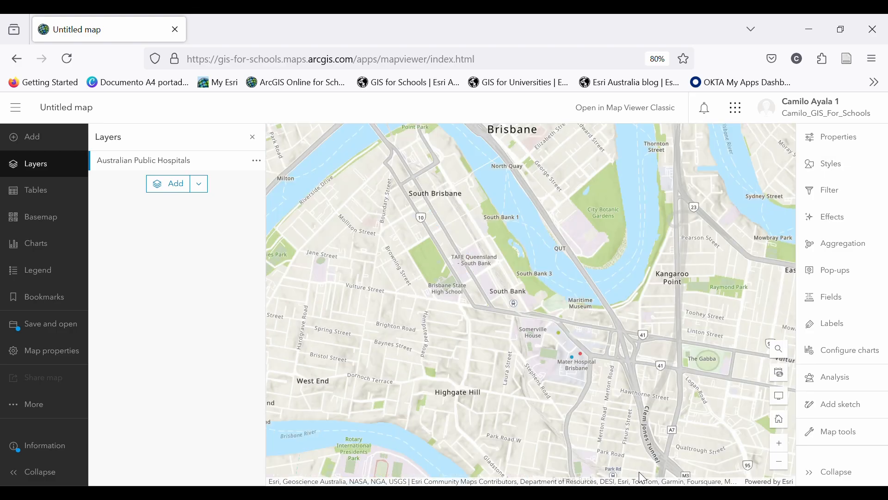
# Start the Generate Travel Areas proximity analysis with Australian Public Hospitals as the input layer.
pyautogui.moveTo(621, 388); pyautogui.dragTo(578, 361)
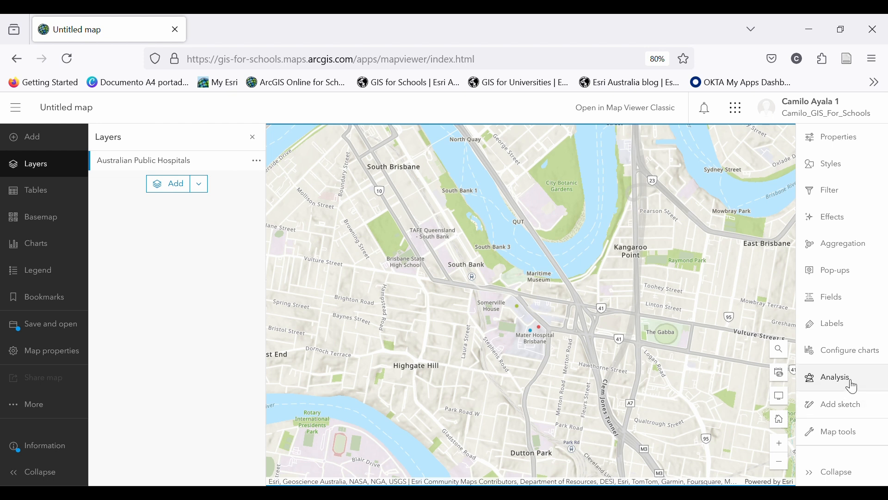
pyautogui.click(838, 383)
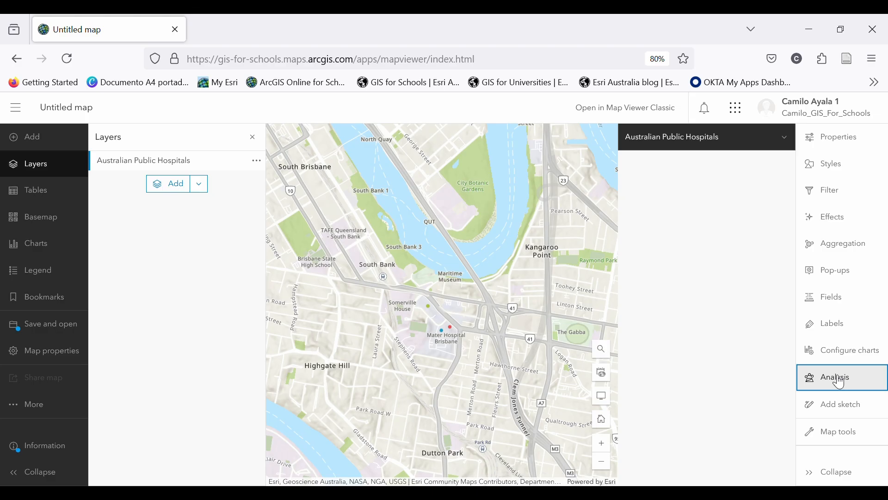
pyautogui.click(841, 383)
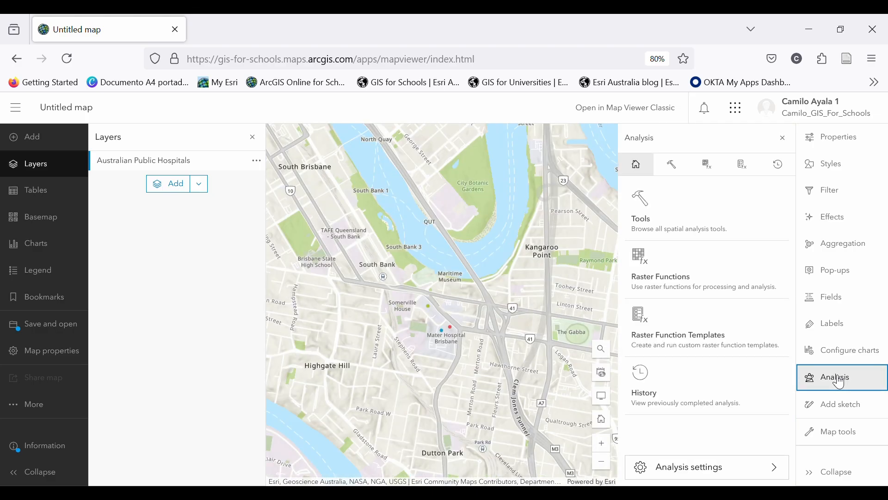
pyautogui.click(698, 217)
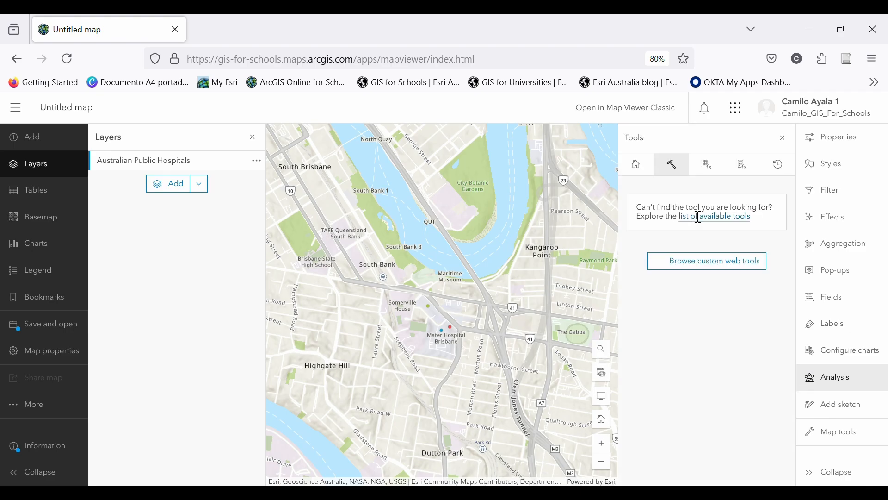
pyautogui.click(700, 217)
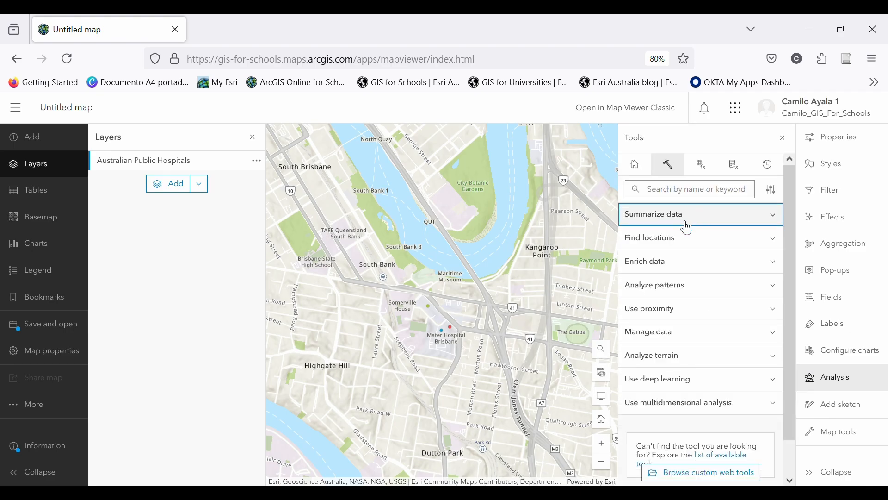
pyautogui.click(697, 309)
pyautogui.scroll(-3, 696, 312)
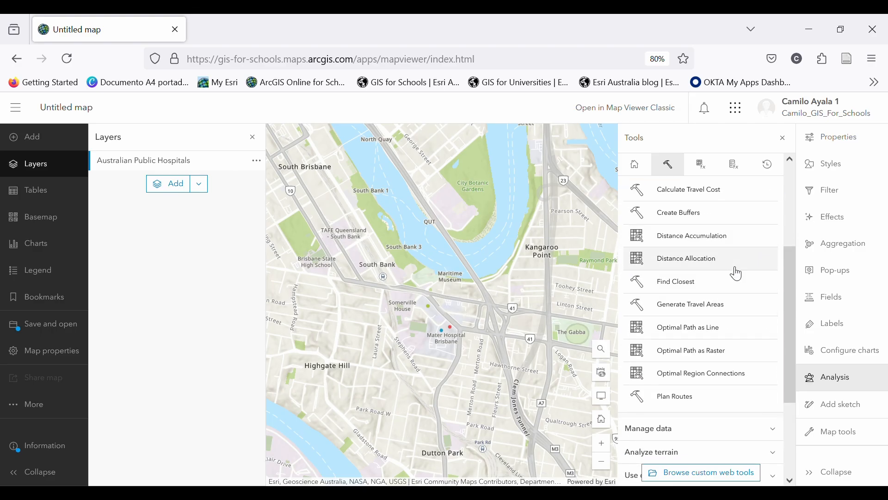
pyautogui.click(685, 308)
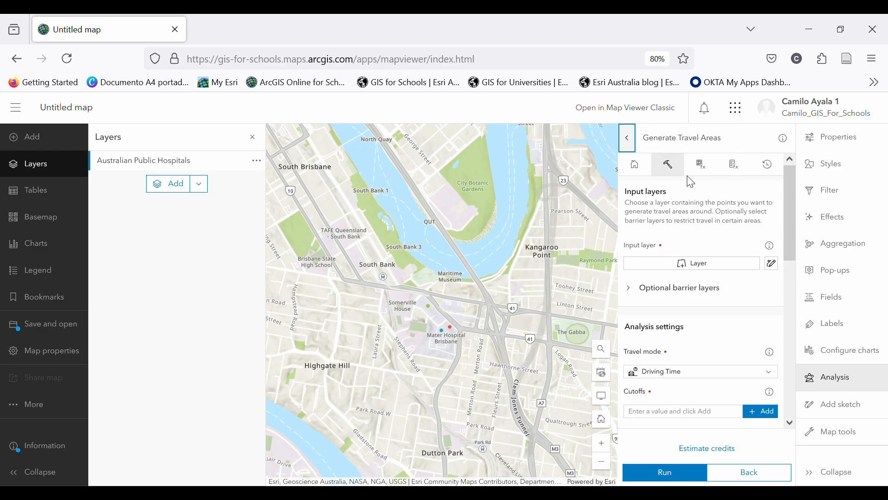
pyautogui.click(676, 273)
pyautogui.click(535, 236)
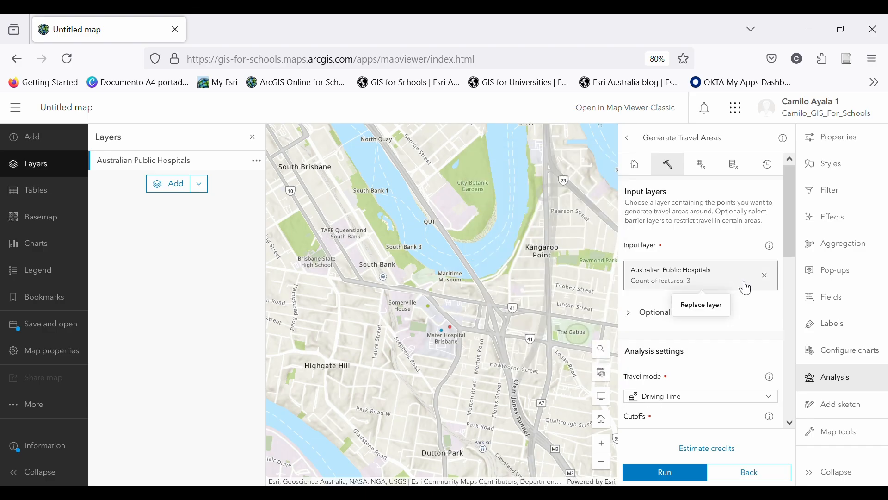
# Set the travel mode of the travel areas analysis to Driving Time.
pyautogui.scroll(-3, 726, 311)
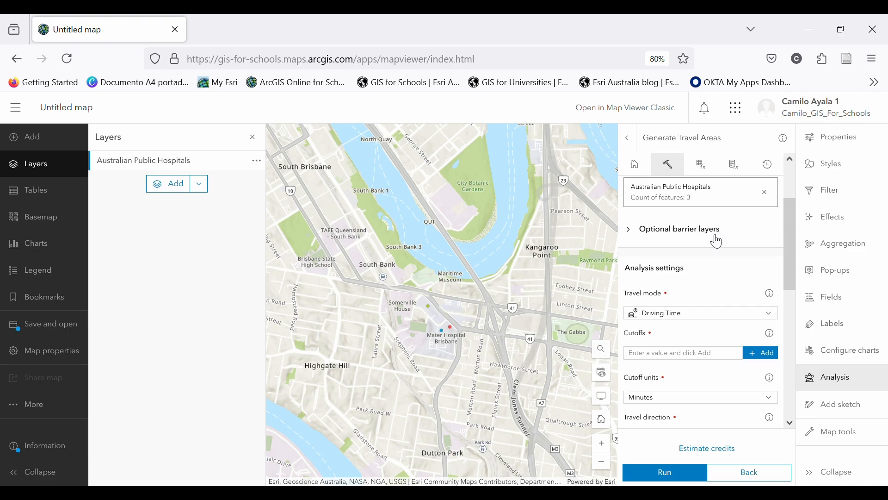
pyautogui.scroll(-2, 738, 262)
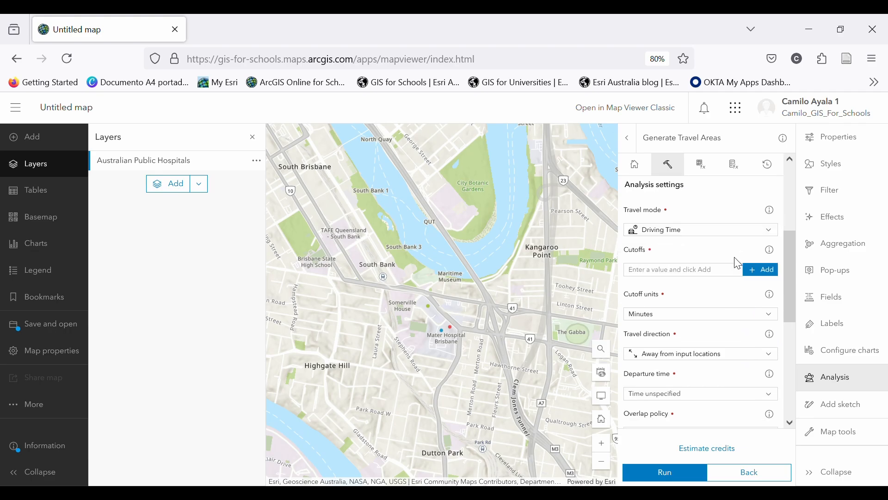
pyautogui.click(714, 242)
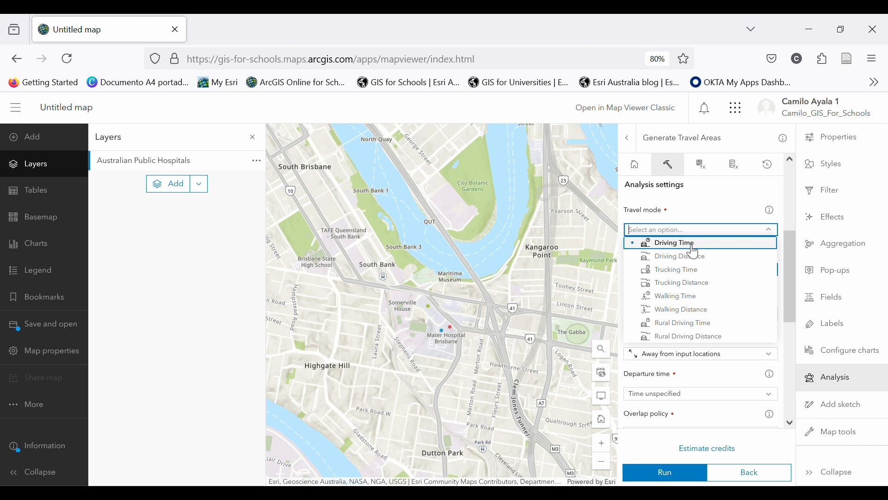
pyautogui.click(689, 244)
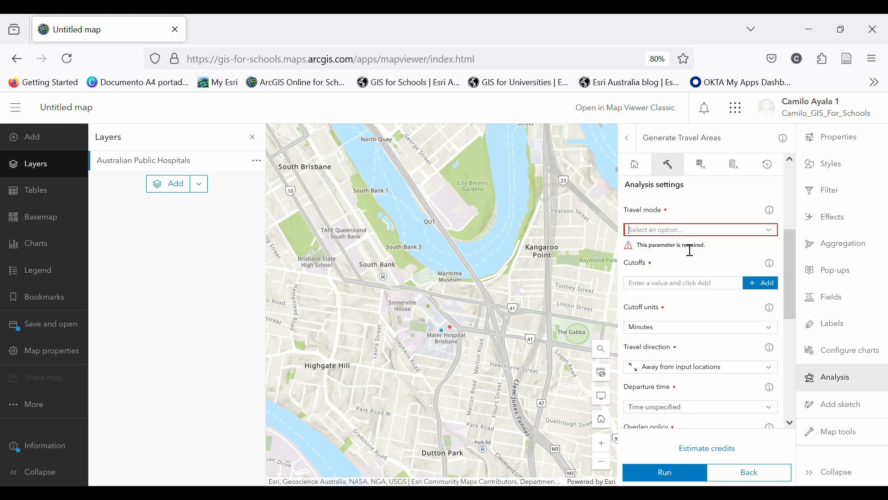
pyautogui.click(772, 234)
pyautogui.click(744, 249)
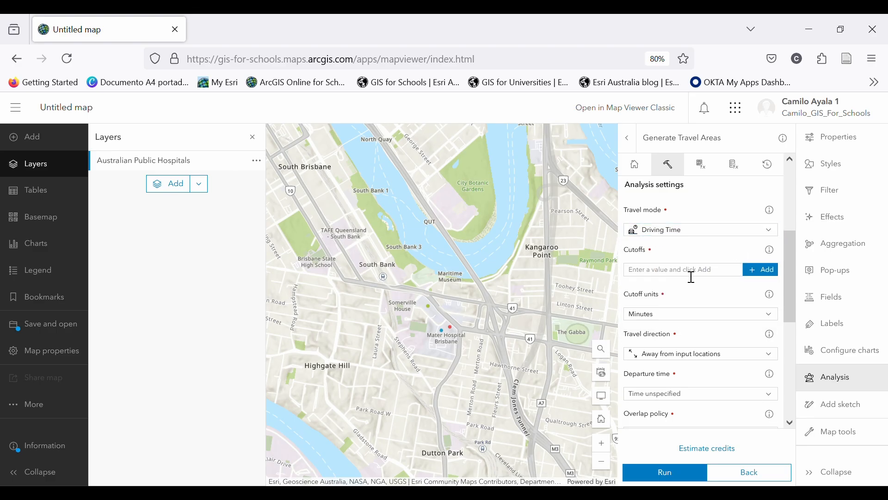
# Add travel time cutoffs of 5, 10, 60, 90 and 120 minutes to the analysis.
pyautogui.scroll(-2, 692, 277)
pyautogui.scroll(2, 642, 232)
pyautogui.click(673, 275)
pyautogui.write('5')
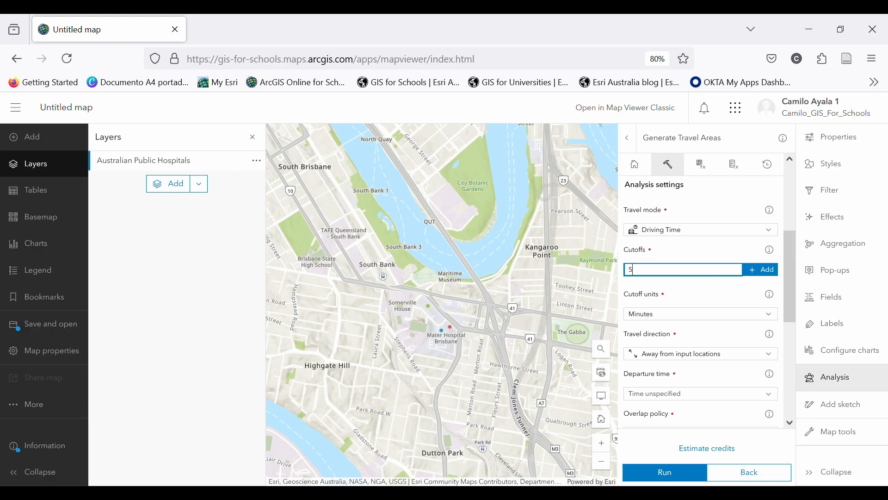
pyautogui.click(754, 270)
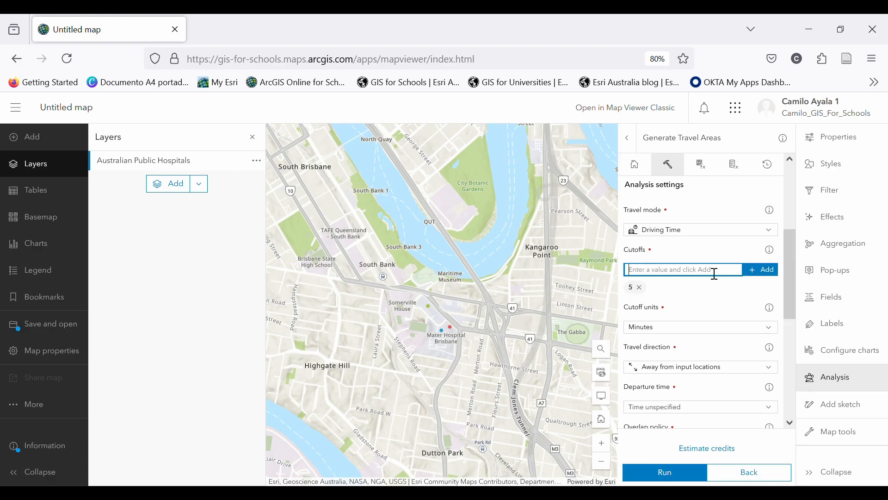
pyautogui.write('10')
pyautogui.click(763, 270)
pyautogui.write('60')
pyautogui.click(758, 273)
pyautogui.write('90')
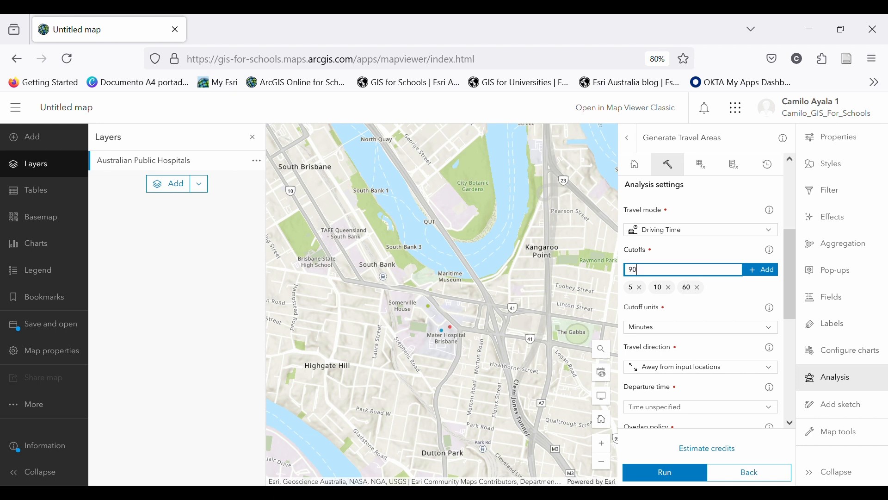
pyautogui.click(761, 273)
pyautogui.write('120')
pyautogui.click(756, 274)
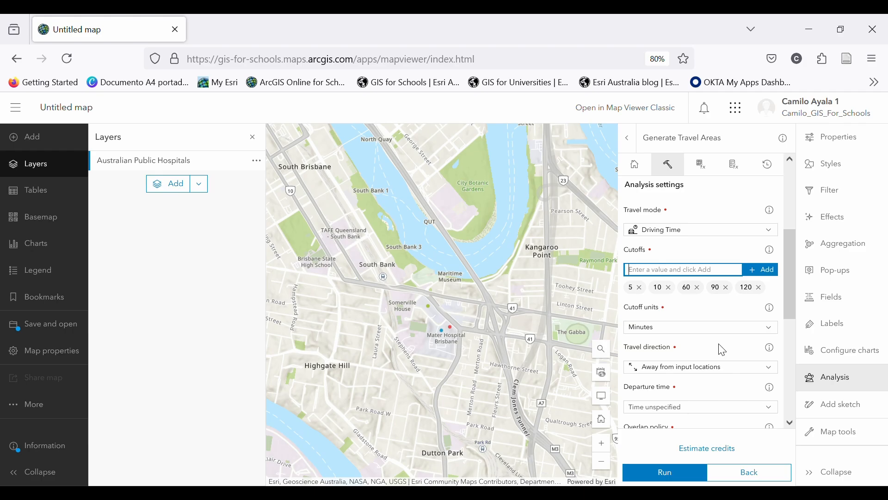
# Set the travel direction to Away from input locations.
pyautogui.scroll(-3, 719, 349)
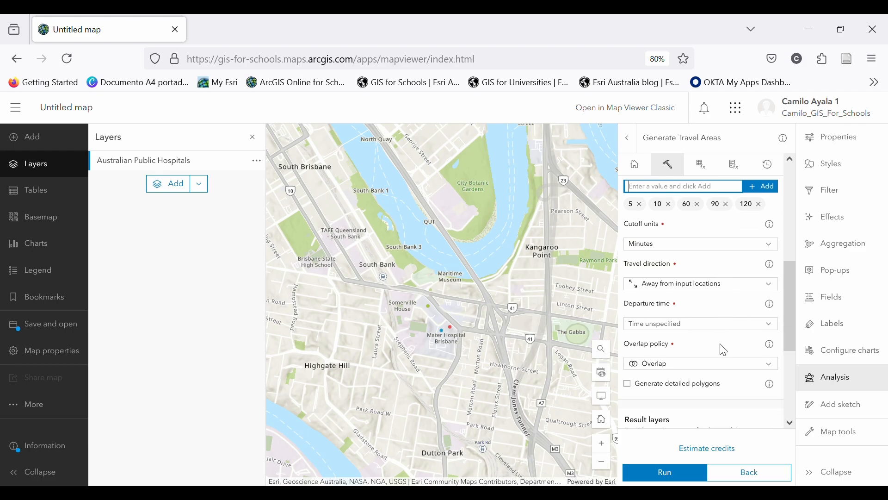
pyautogui.click(669, 293)
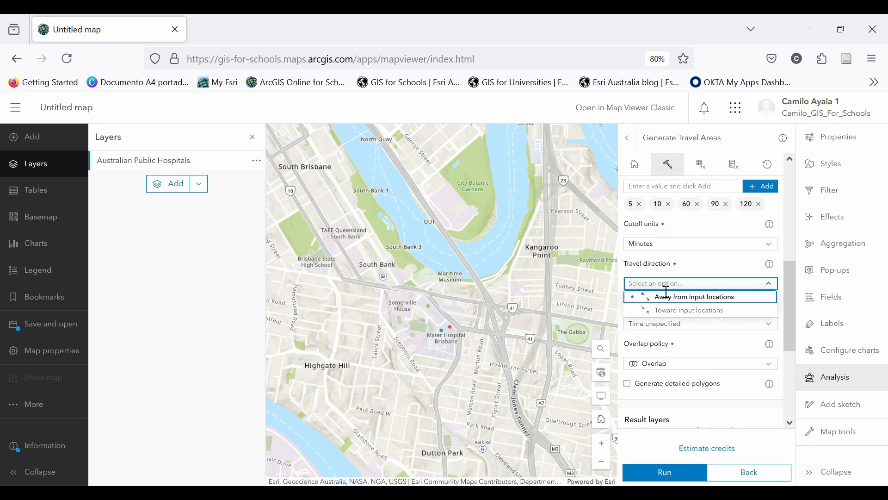
pyautogui.click(775, 287)
pyautogui.click(715, 303)
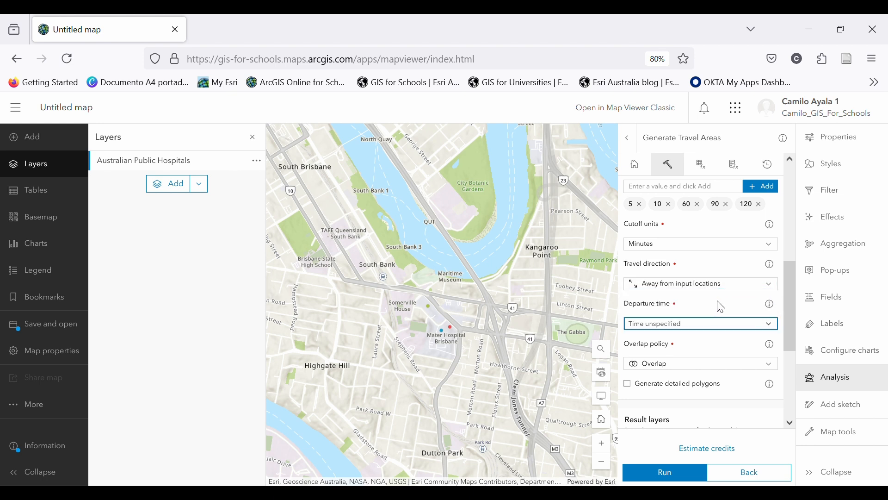
# Use a custom date and time for the departure and set its date to 21/10/2024.
pyautogui.scroll(-2, 722, 306)
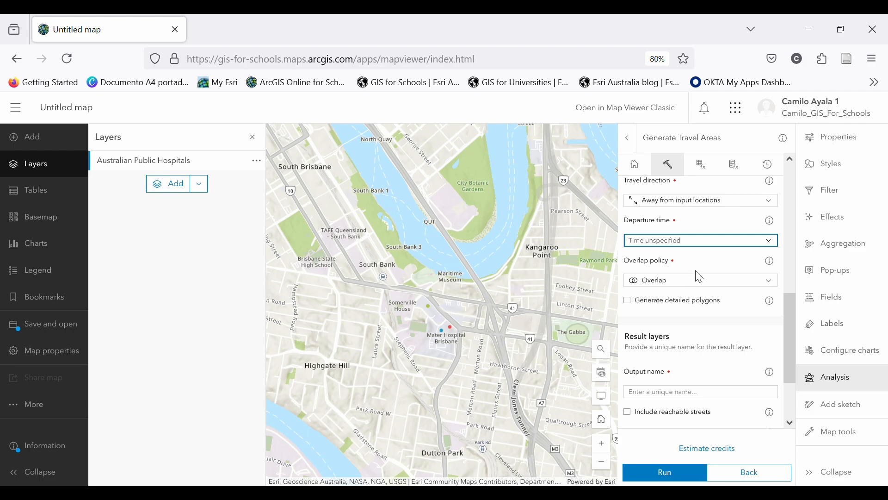
pyautogui.click(670, 271)
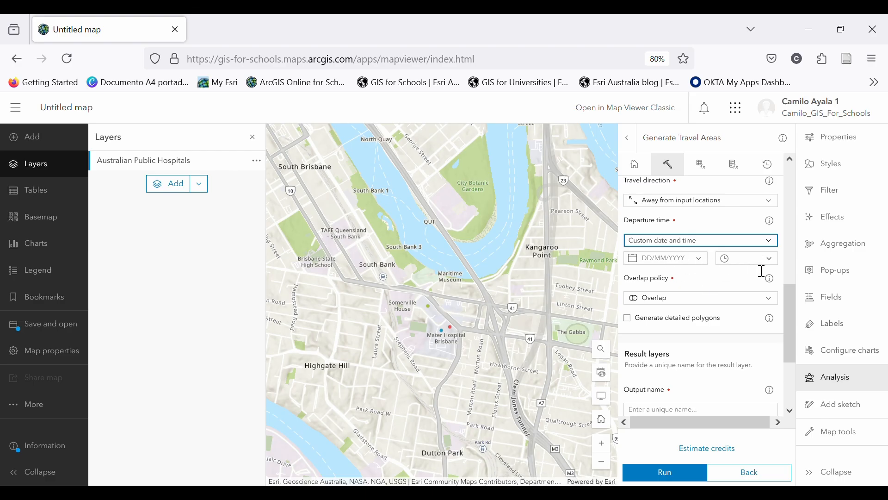
pyautogui.click(707, 260)
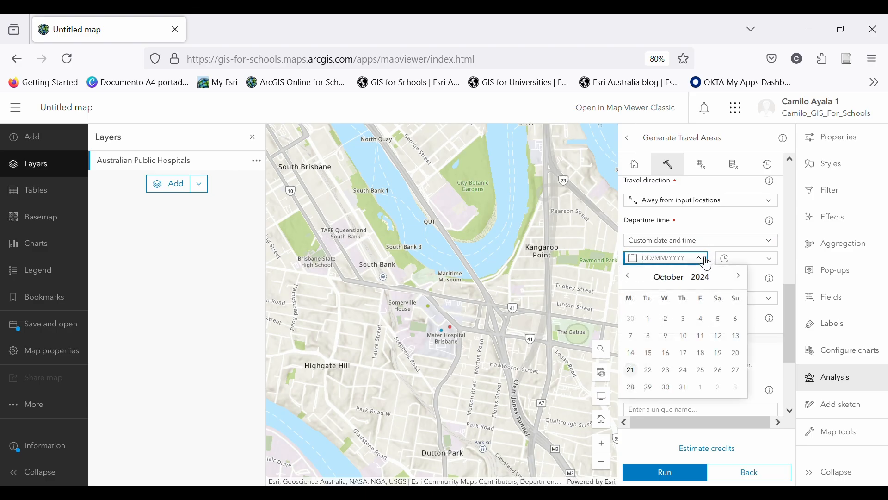
pyautogui.click(637, 373)
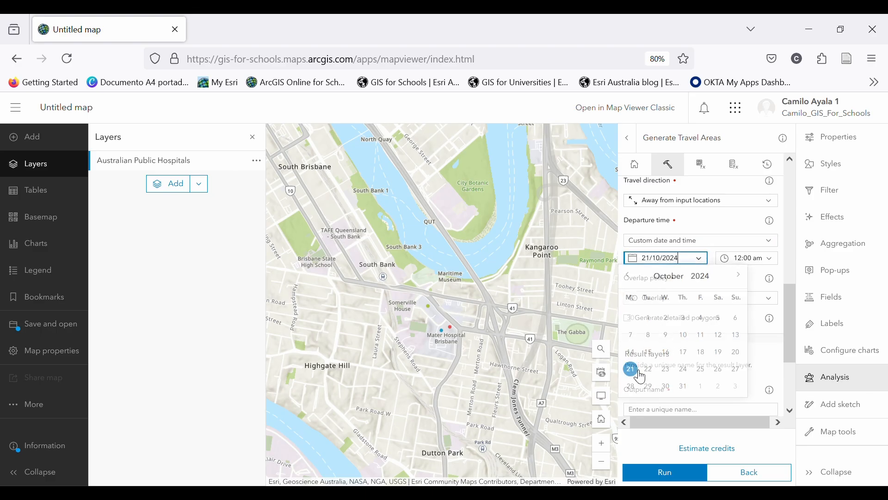
# Set the custom departure time of the travel areas analysis to 05:30 pm.
pyautogui.click(768, 258)
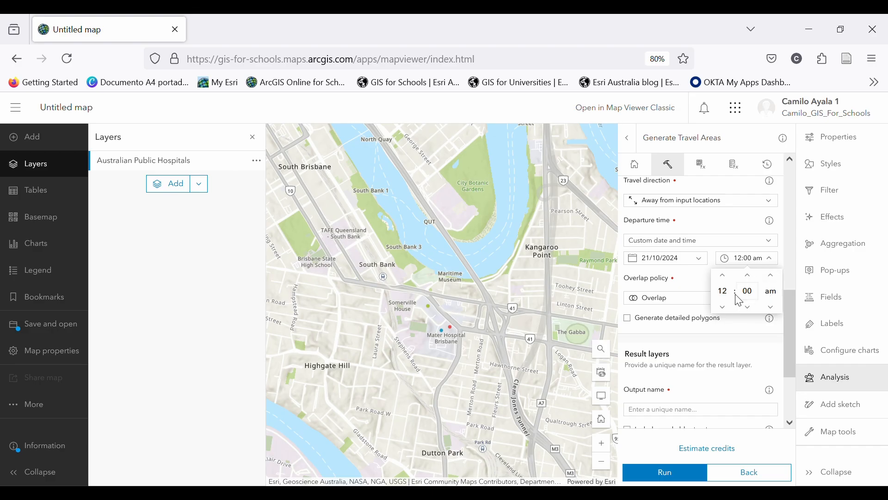
pyautogui.click(733, 309)
pyautogui.click(734, 310)
pyautogui.click(733, 310)
pyautogui.click(734, 310)
pyautogui.click(733, 310)
pyautogui.click(751, 310)
pyautogui.click(751, 310)
pyautogui.click(751, 310)
pyautogui.click(752, 310)
pyautogui.click(751, 310)
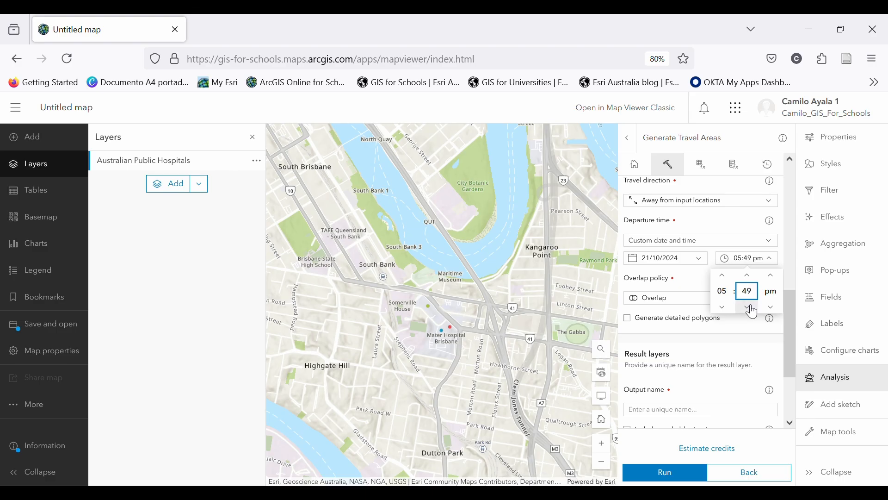
pyautogui.click(752, 310)
pyautogui.click(753, 310)
pyautogui.click(752, 310)
pyautogui.click(752, 310)
pyautogui.click(752, 309)
pyautogui.click(752, 309)
pyautogui.click(753, 310)
pyautogui.click(752, 309)
pyautogui.click(752, 310)
pyautogui.click(753, 309)
pyautogui.click(702, 293)
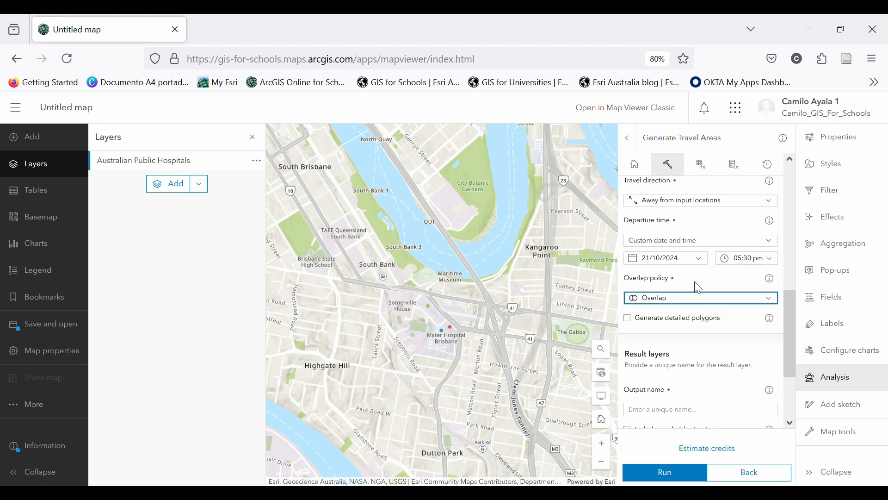
# Examine the hospital locations on the map and review the overlap policy options, keeping Overlap.
pyautogui.scroll(-1, 696, 284)
pyautogui.scroll(1, 694, 290)
pyautogui.scroll(-1, 452, 259)
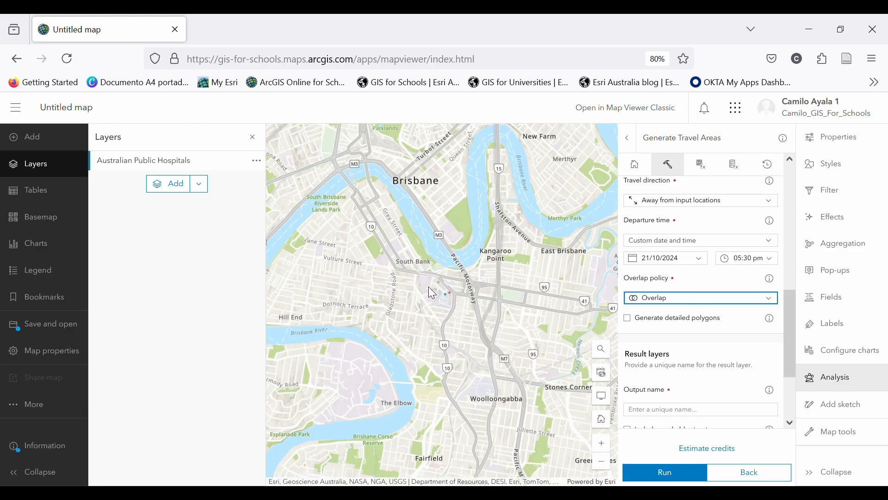
pyautogui.scroll(3, 418, 310)
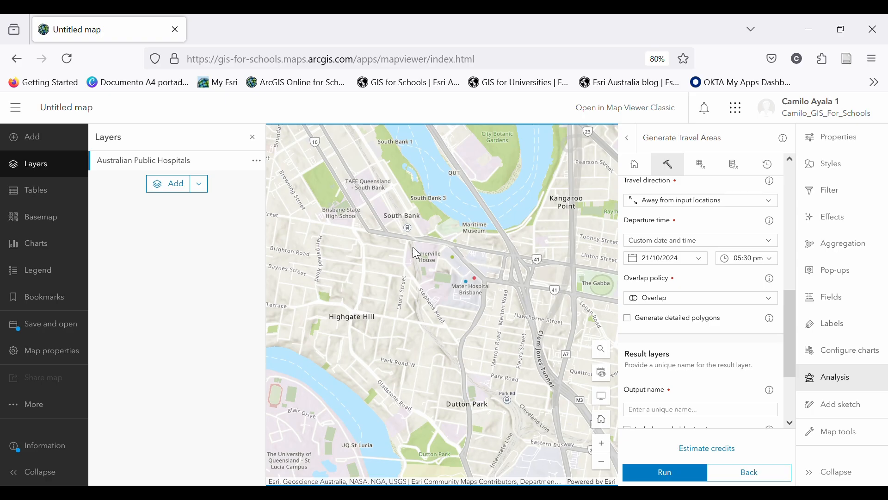
pyautogui.moveTo(469, 293); pyautogui.dragTo(467, 311)
pyautogui.moveTo(544, 369); pyautogui.dragTo(510, 357)
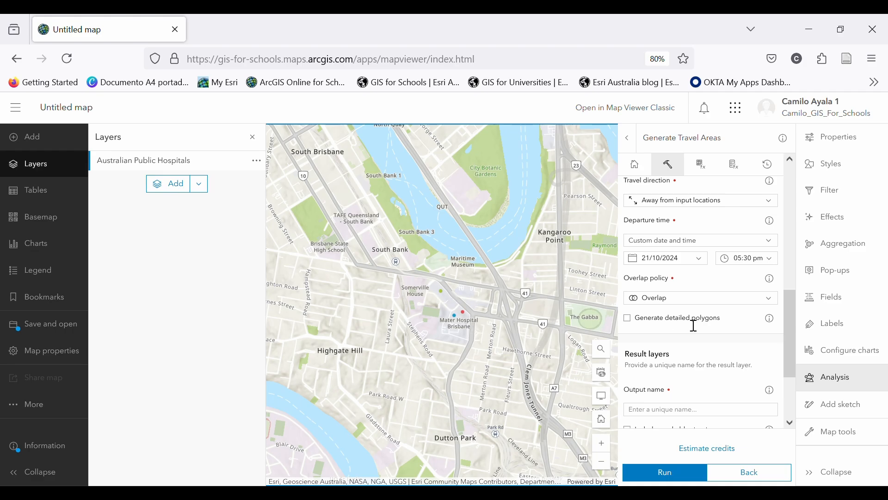
pyautogui.scroll(-3, 694, 324)
pyautogui.scroll(3, 694, 322)
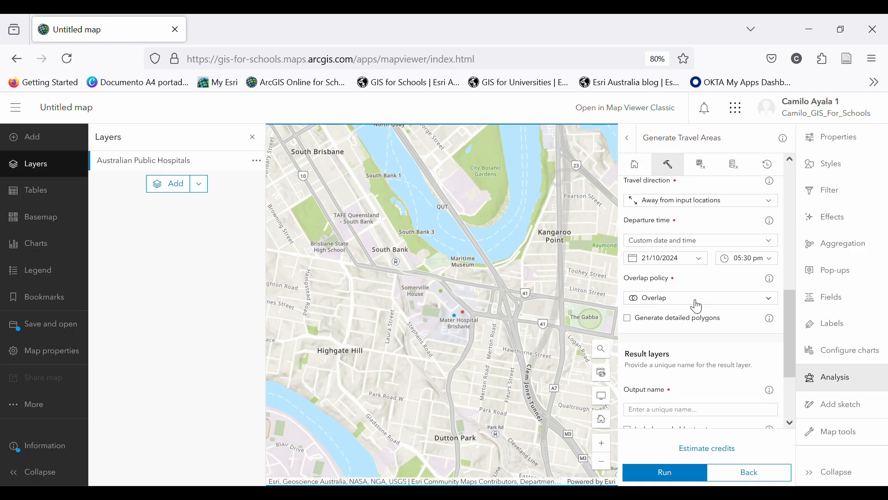
pyautogui.click(658, 305)
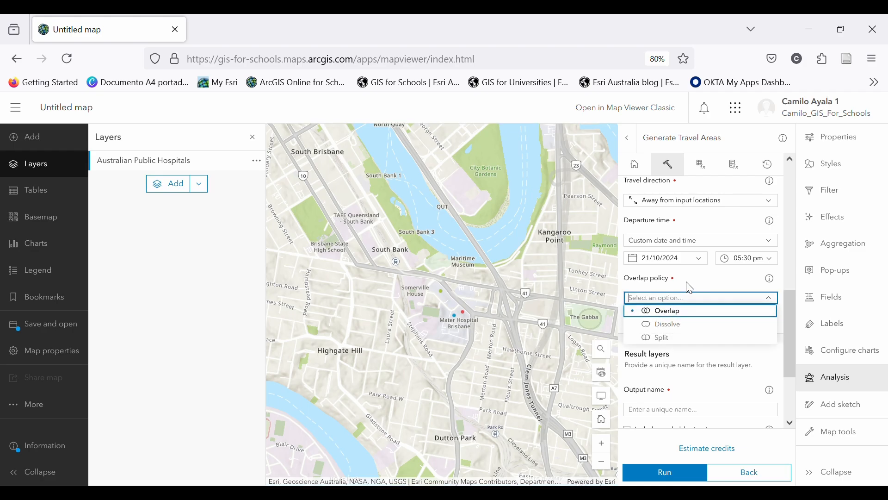
pyautogui.click(689, 279)
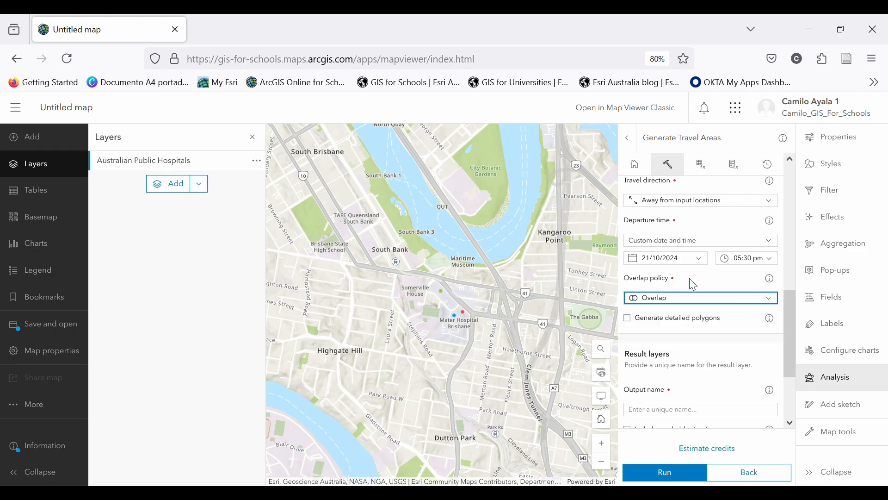
# Name the output result layer "Drive time area Ambulances".
pyautogui.scroll(-3, 696, 286)
pyautogui.scroll(-1, 699, 293)
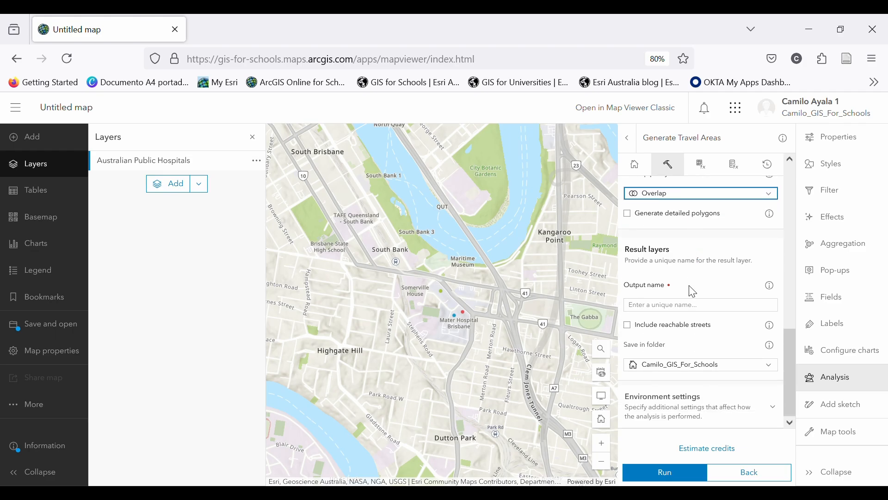
pyautogui.click(680, 313)
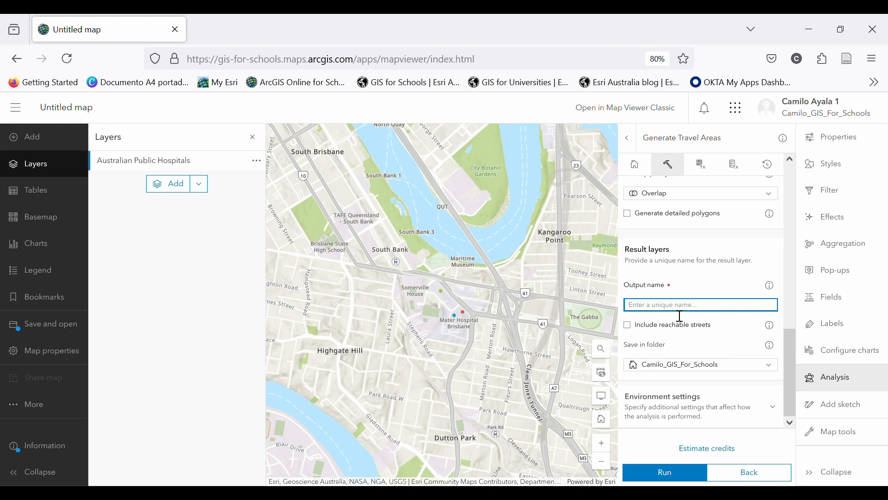
pyautogui.write('Drive to')
pyautogui.press('BackSpace')
pyautogui.write('ime area Ambulances')
pyautogui.click(790, 370)
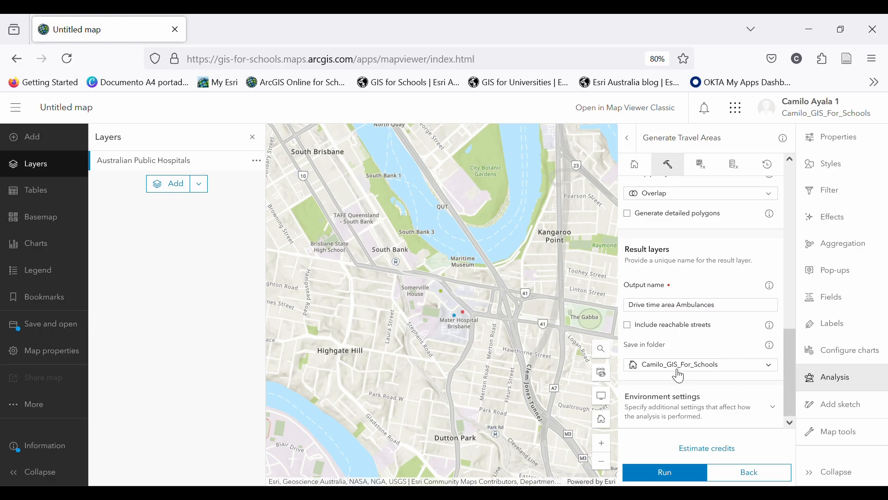
# Estimate the credits, run the Generate Travel Areas analysis, and view its status until it finishes.
pyautogui.click(716, 455)
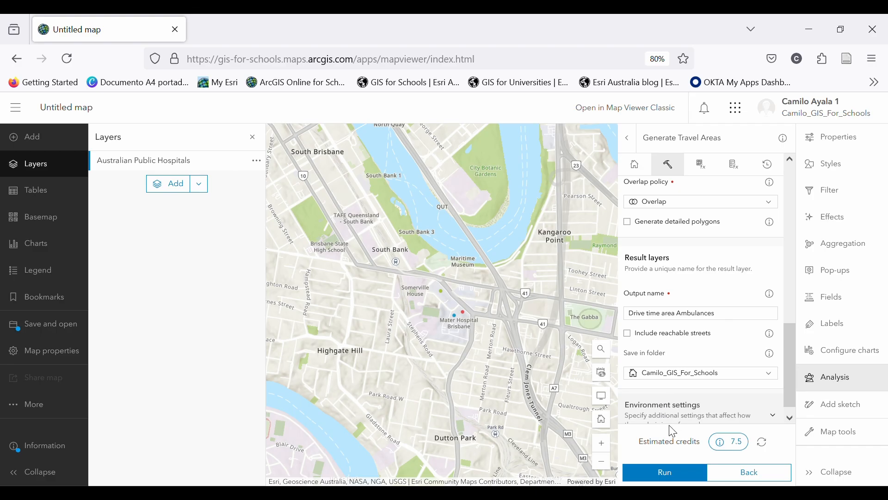
pyautogui.click(685, 479)
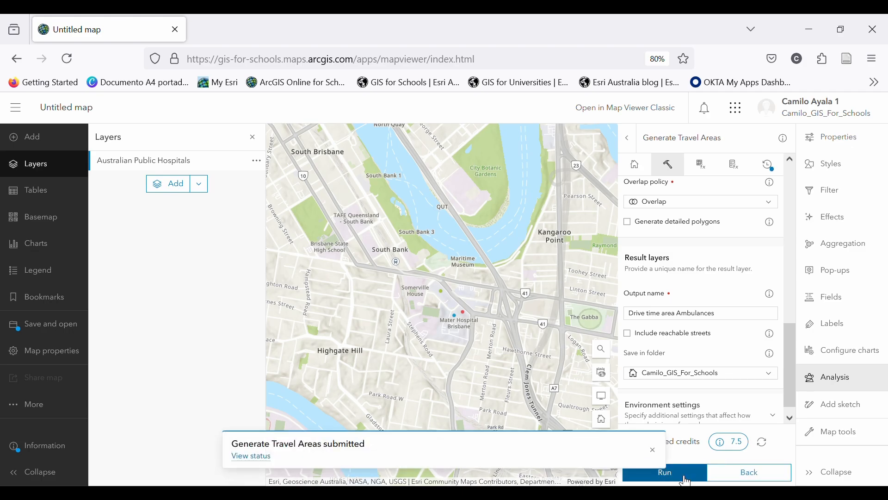
pyautogui.click(266, 457)
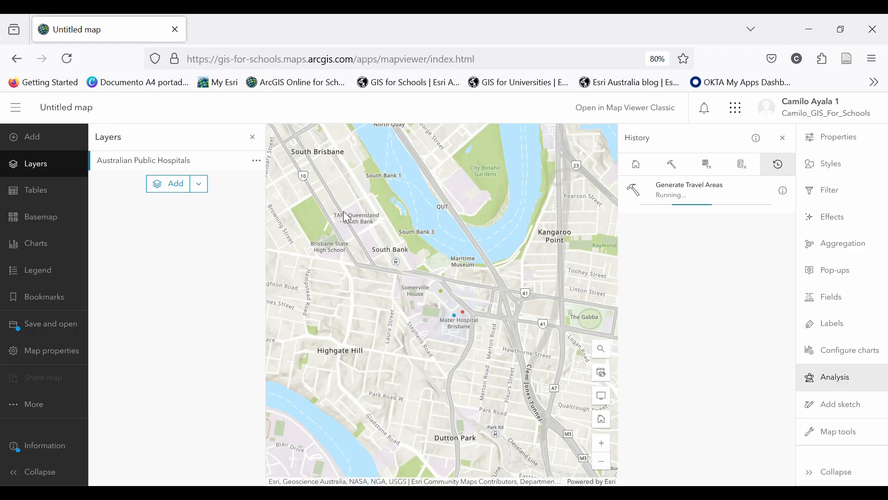
pyautogui.scroll(-1, 412, 260)
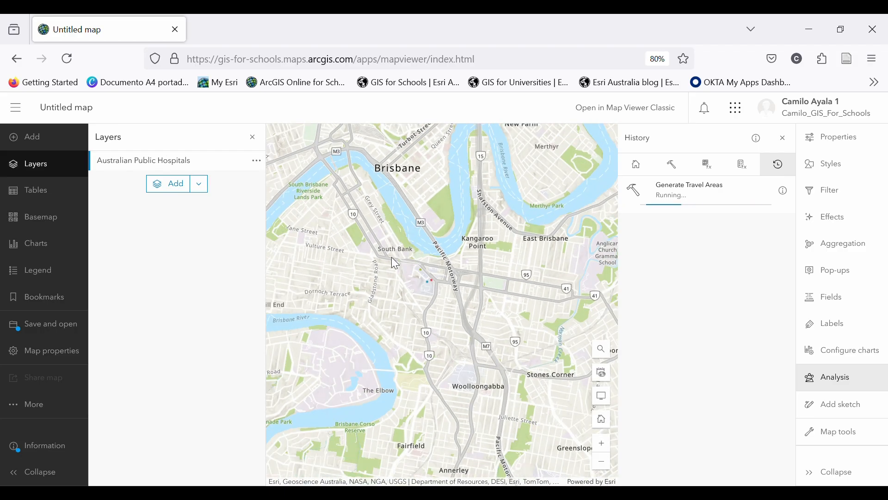
pyautogui.moveTo(365, 257); pyautogui.dragTo(393, 257)
pyautogui.moveTo(426, 204); pyautogui.dragTo(429, 218)
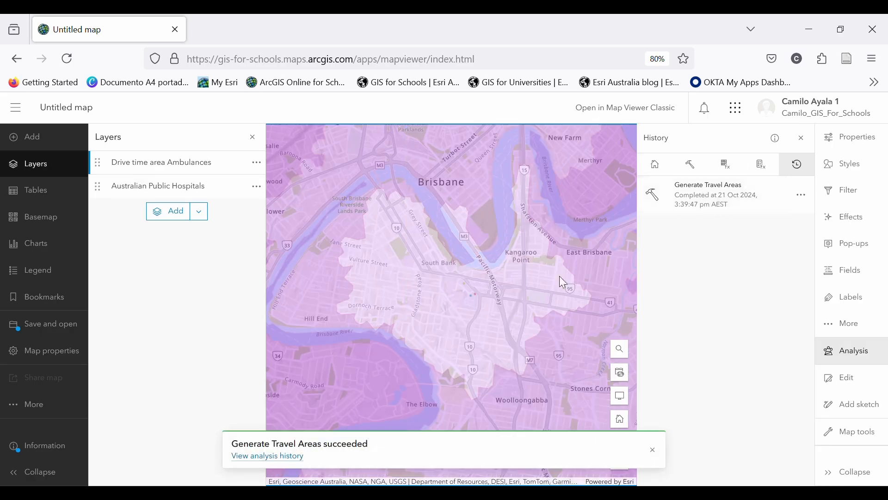
pyautogui.click(654, 451)
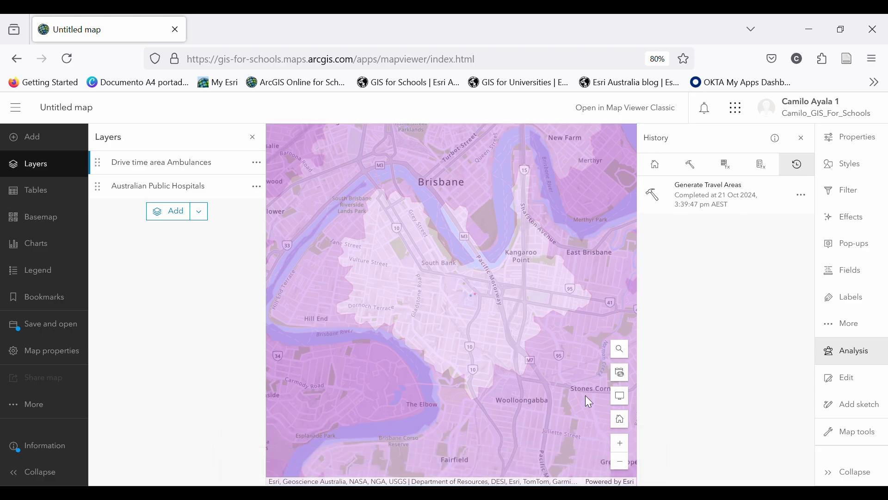
# Close the analysis history and open the properties of the Drive time area Ambulances layer.
pyautogui.scroll(-1, 570, 341)
pyautogui.scroll(-1, 570, 341)
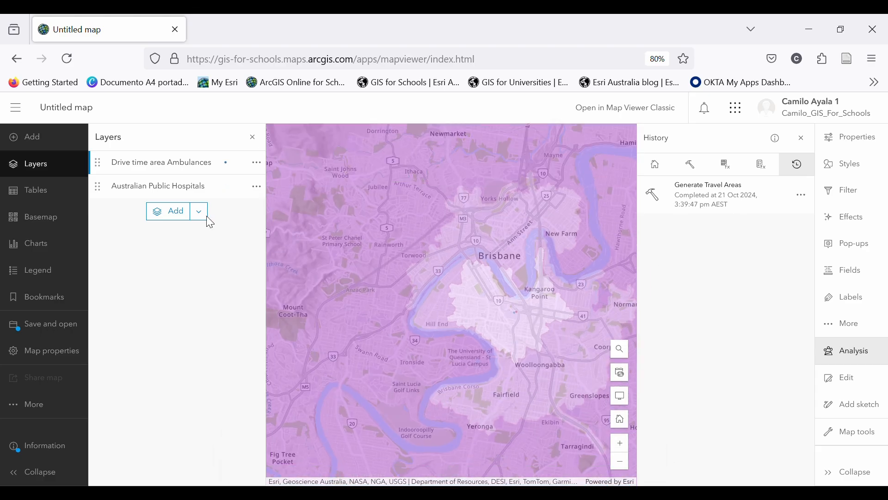
pyautogui.click(167, 177)
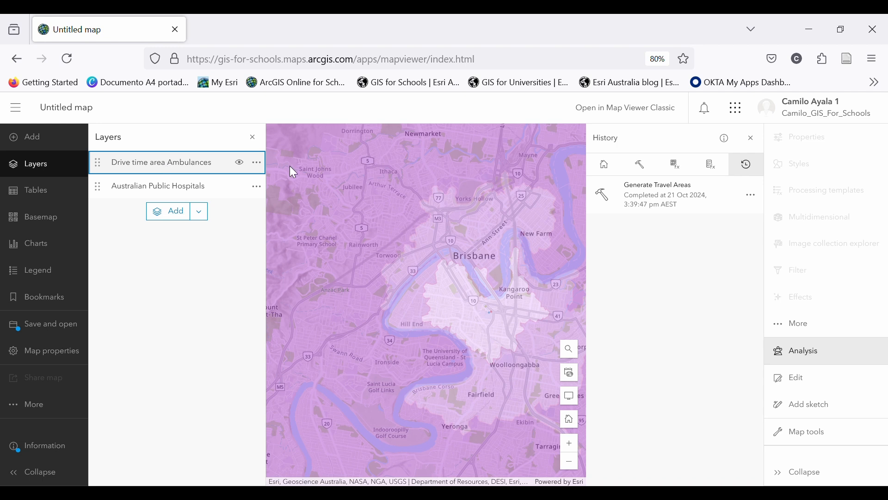
pyautogui.click(752, 139)
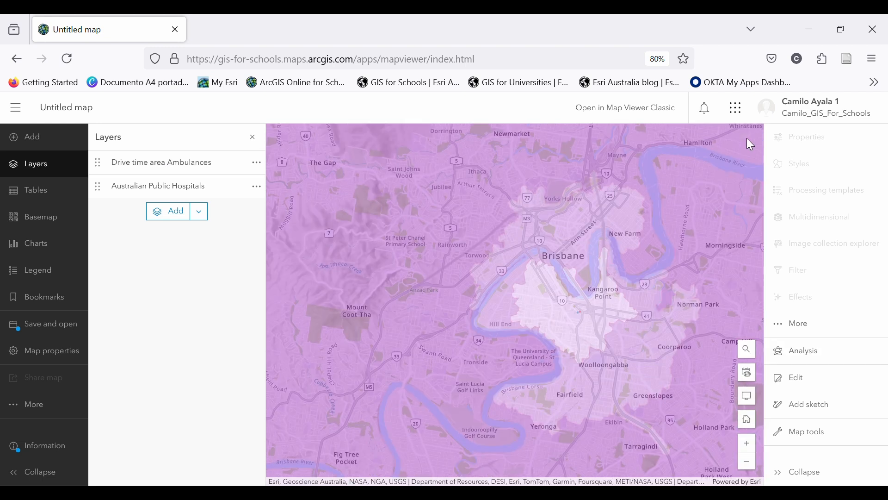
pyautogui.click(197, 174)
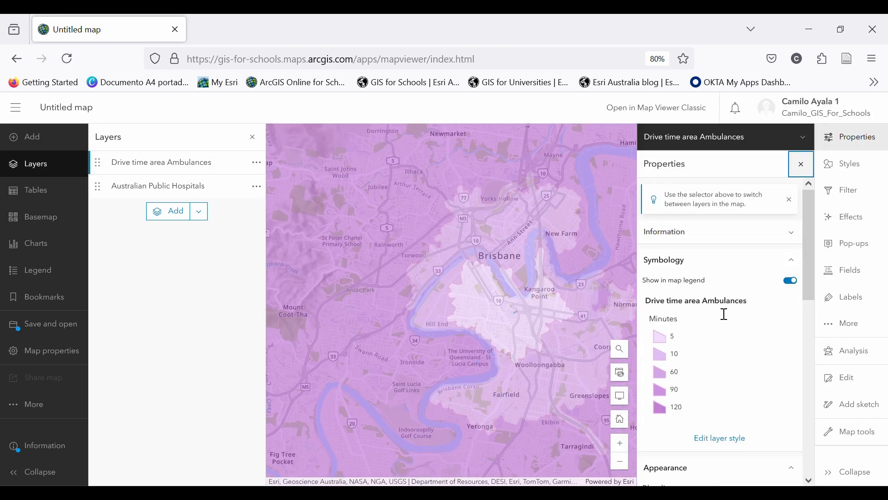
# Compare the drive time classes in the layer's symbology with the extent of the travel areas around the South Brisbane hospitals.
pyautogui.click(673, 342)
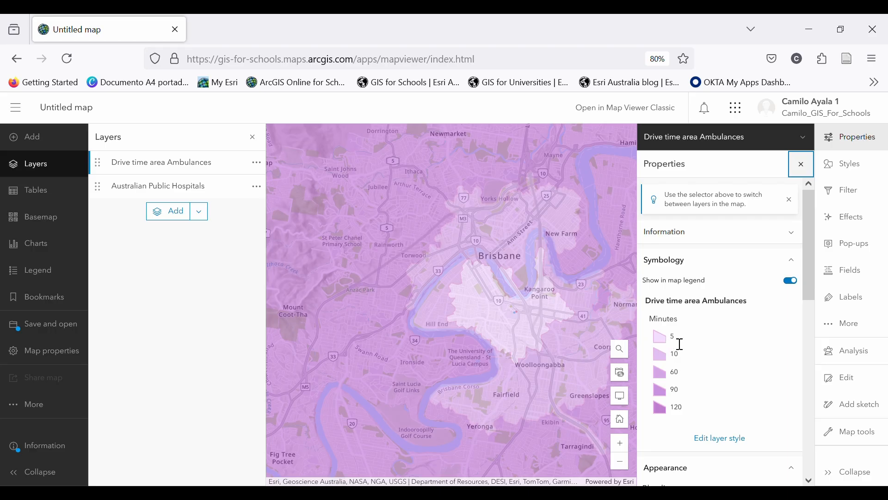
pyautogui.doubleClick(674, 338)
pyautogui.doubleClick(682, 362)
pyautogui.scroll(2, 546, 341)
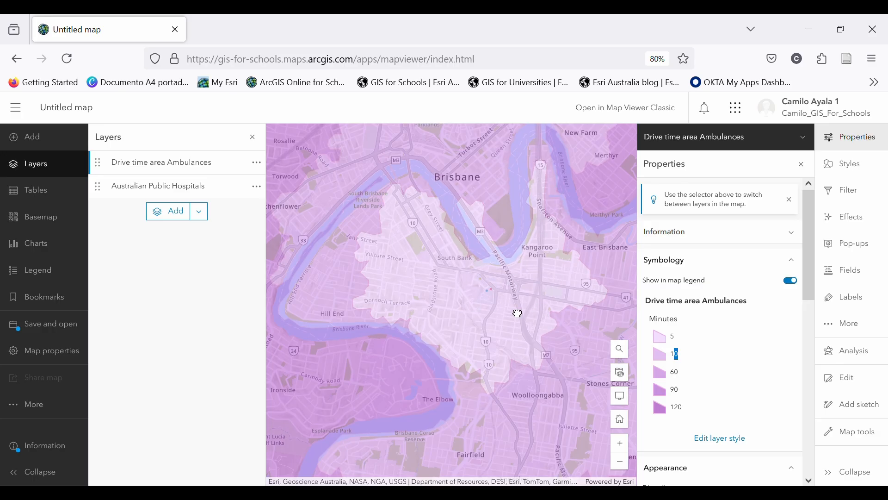
pyautogui.scroll(-2, 519, 313)
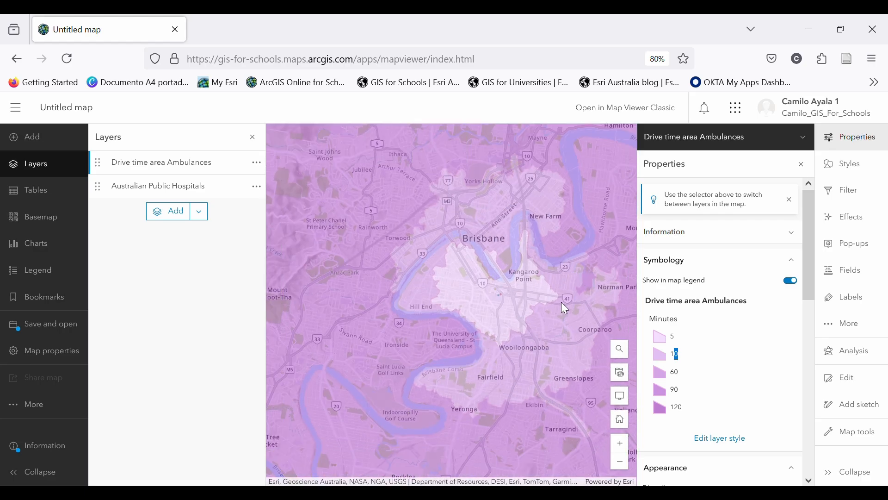
pyautogui.scroll(-1, 518, 310)
pyautogui.scroll(-1, 401, 293)
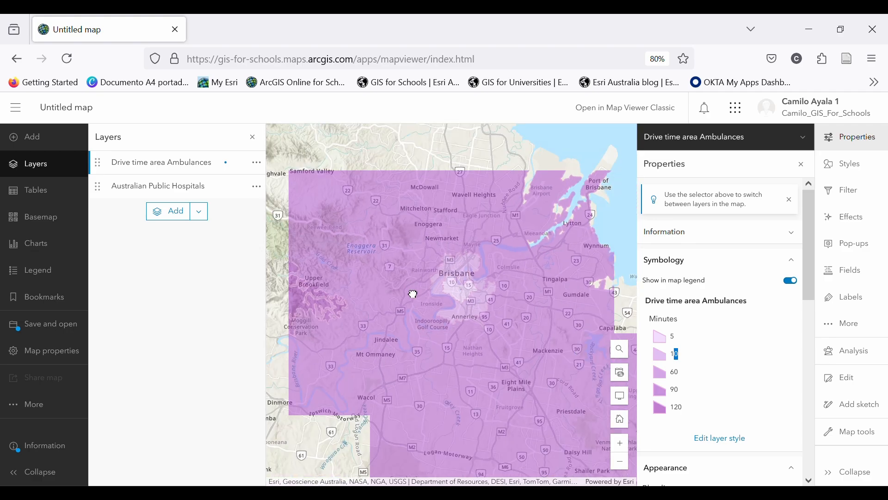
pyautogui.scroll(-1, 437, 312)
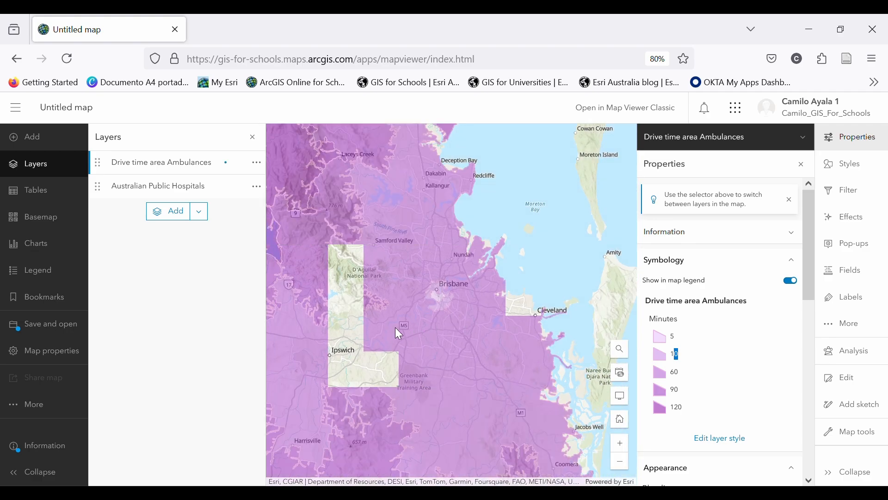
pyautogui.scroll(1, 395, 327)
pyautogui.scroll(3, 481, 282)
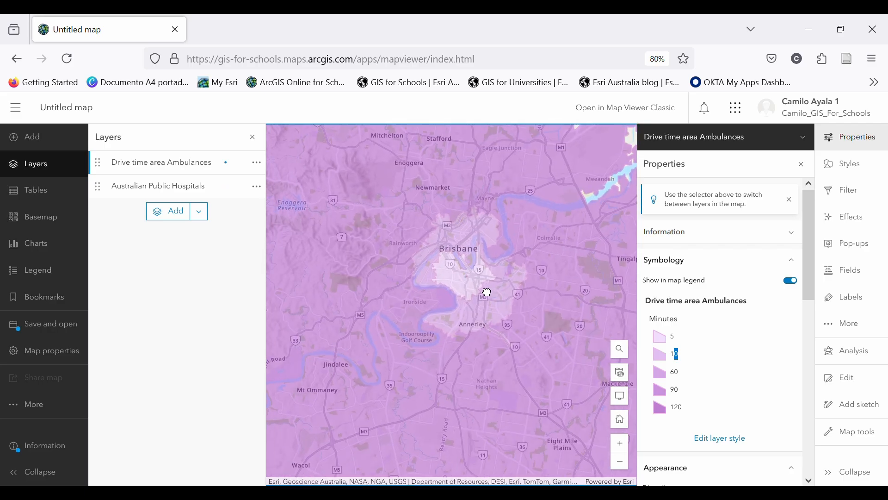
pyautogui.scroll(2, 476, 309)
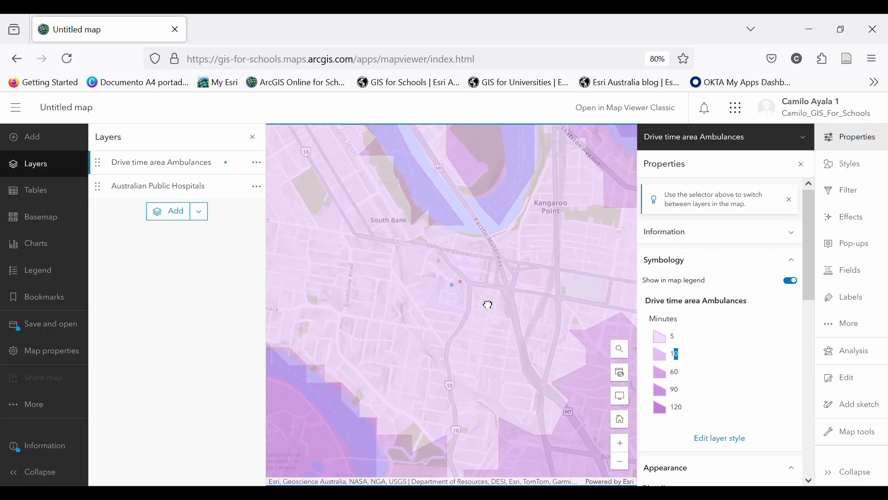
pyautogui.scroll(1, 478, 285)
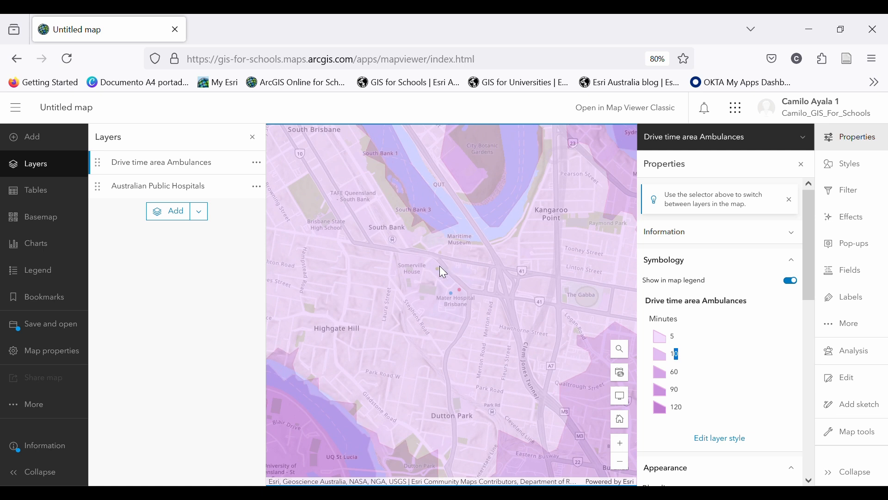
# Close the layer properties and move the Australian Public Hospitals layer above Drive time area Ambulances.
pyautogui.click(803, 165)
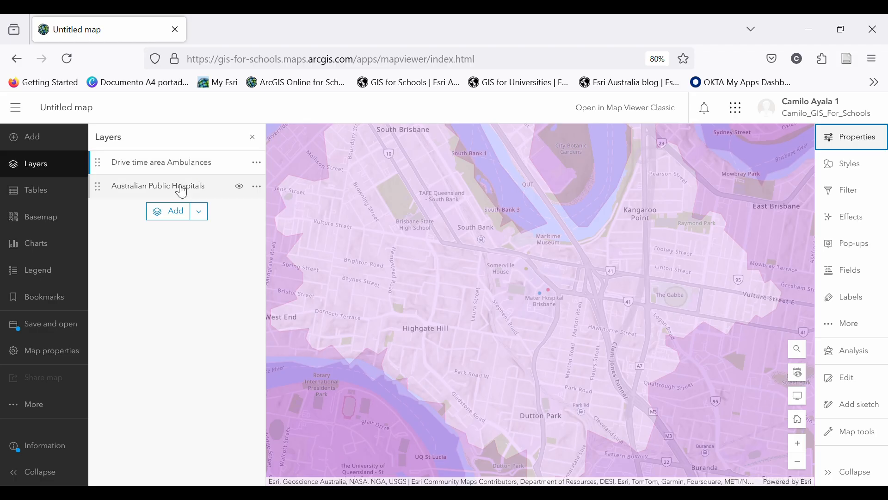
pyautogui.moveTo(111, 194); pyautogui.dragTo(109, 171)
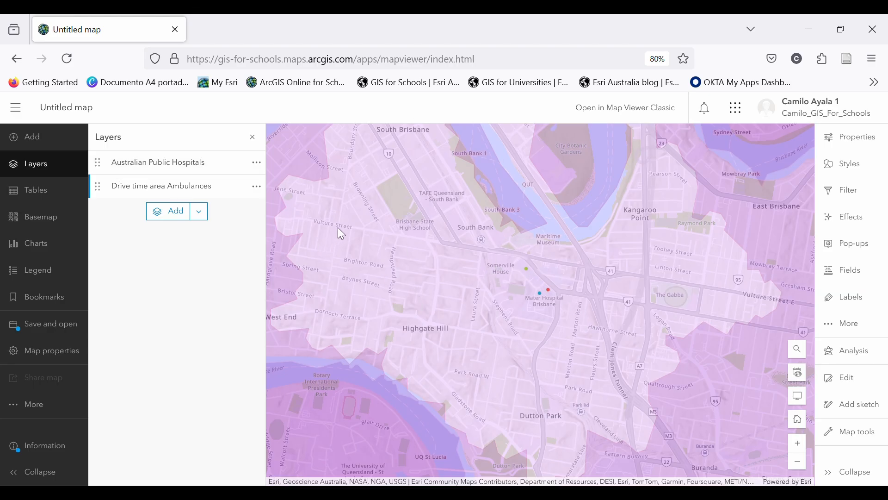
# Start saving the map with the title "Map for Drive time areas" and the category Learning Activities.
pyautogui.click(74, 324)
pyautogui.click(132, 329)
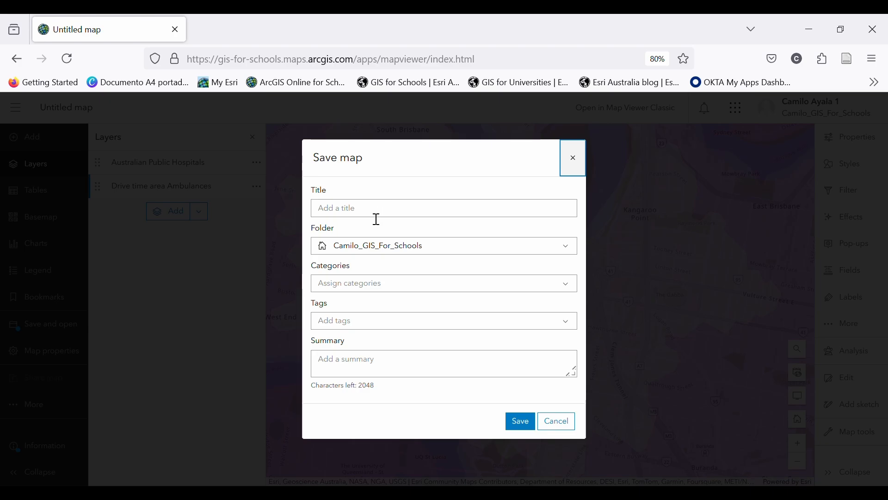
pyautogui.click(377, 219)
pyautogui.write('Map for Drive time areas')
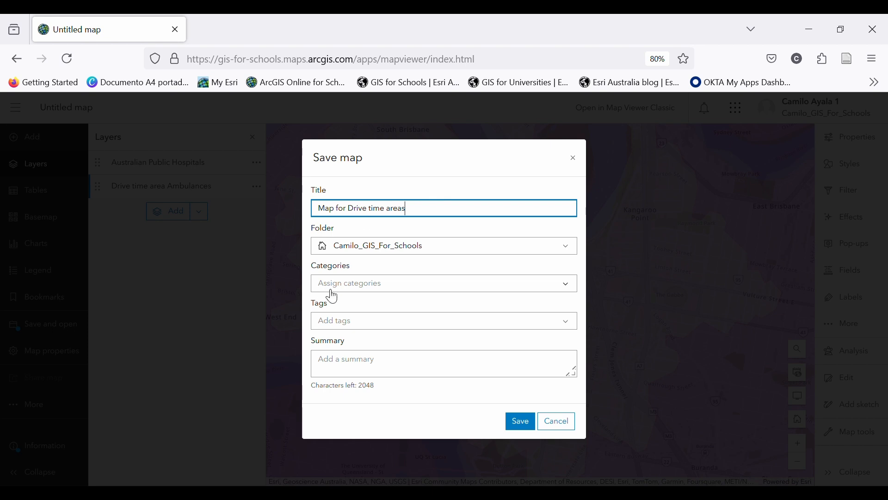
pyautogui.click(360, 286)
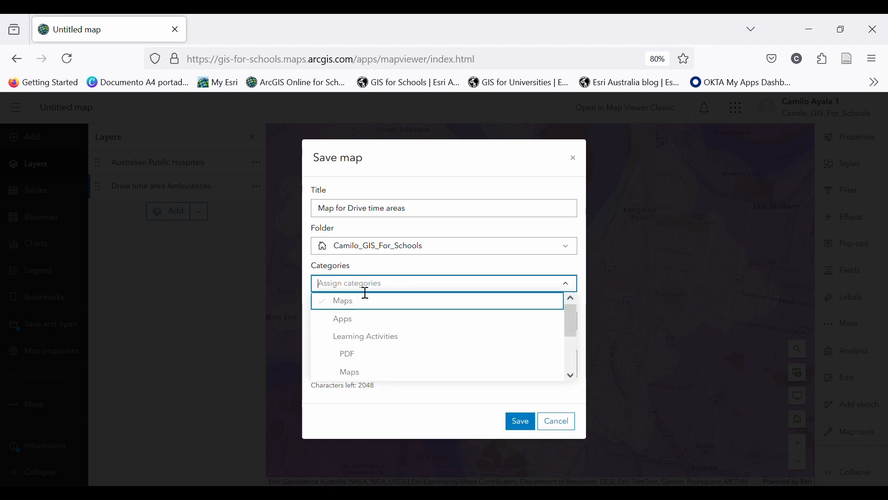
pyautogui.click(366, 338)
pyautogui.click(453, 269)
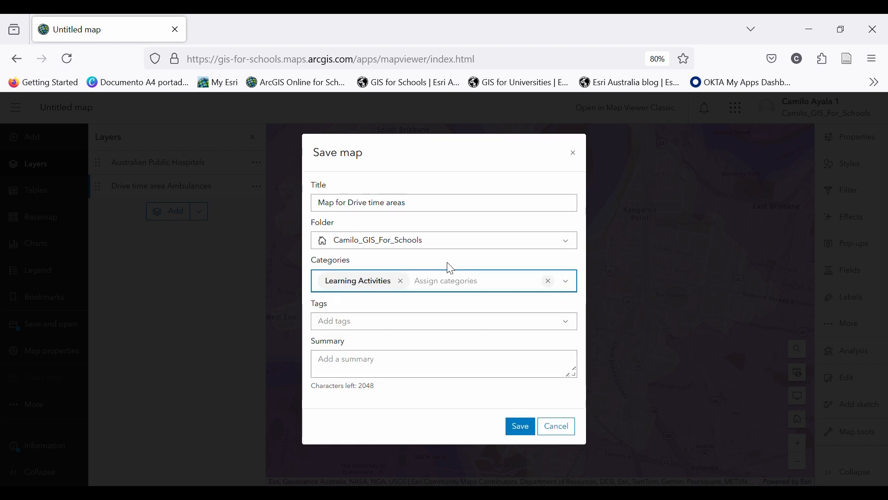
# Copy the map title "Map for Drive time areas" into the summary.
pyautogui.moveTo(444, 208); pyautogui.dragTo(231, 189)
pyautogui.hotkey('ctrl', 'c')
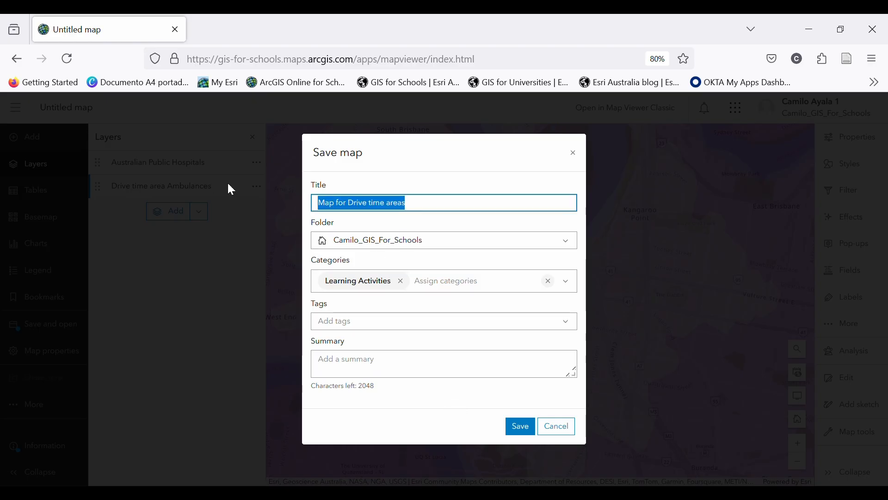
pyautogui.click(356, 360)
pyautogui.hotkey('ctrl', 'v')
# Add the tag 2024 and save the map.
pyautogui.click(362, 331)
pyautogui.scroll(-5, 373, 301)
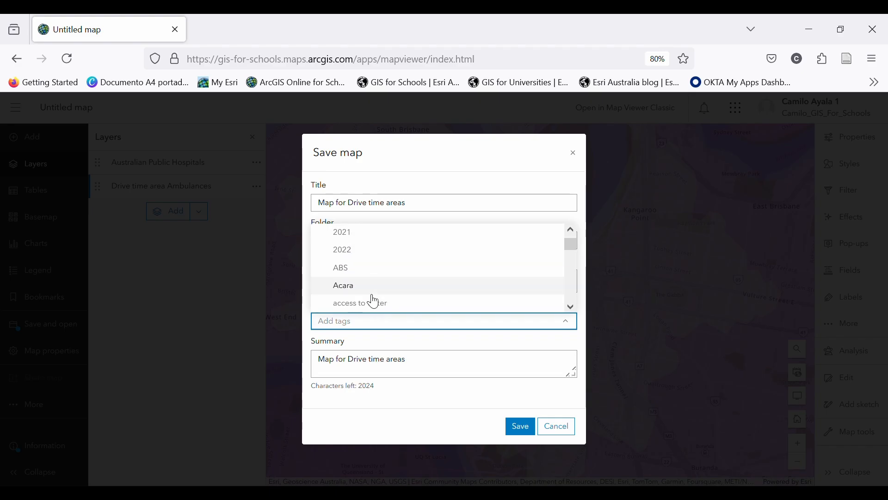
pyautogui.click(368, 327)
pyautogui.write('2024')
pyautogui.press('Return')
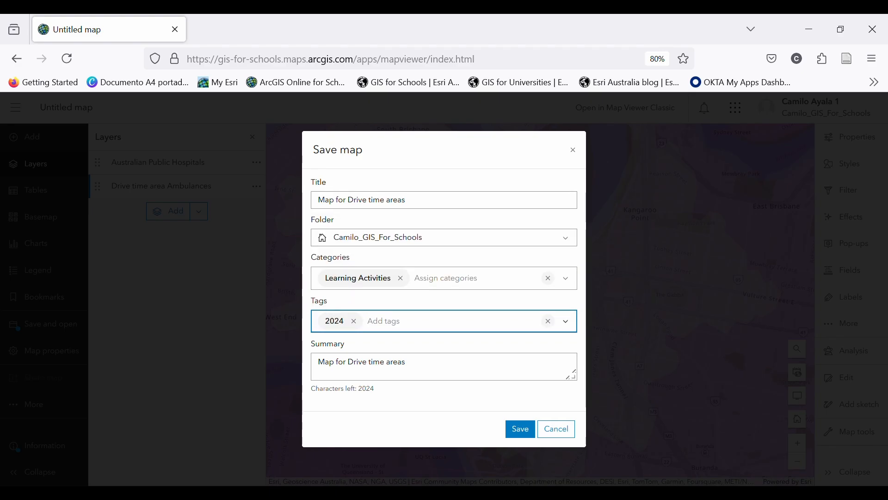
pyautogui.click(521, 432)
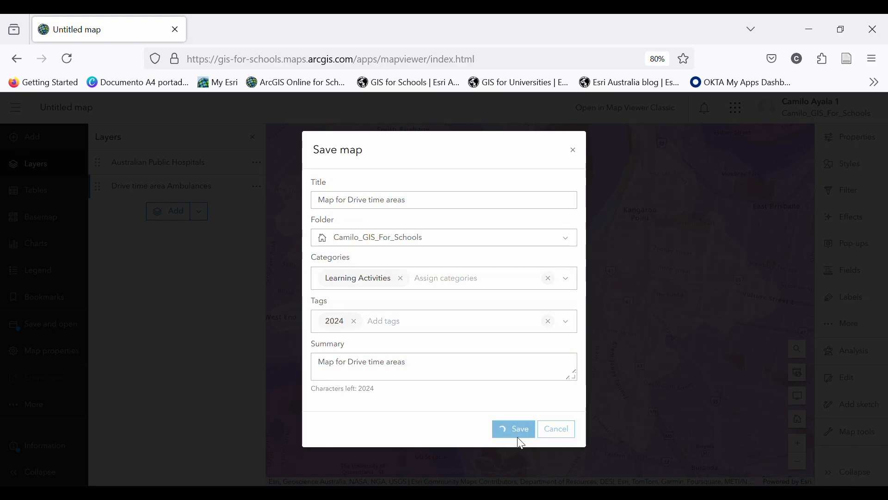